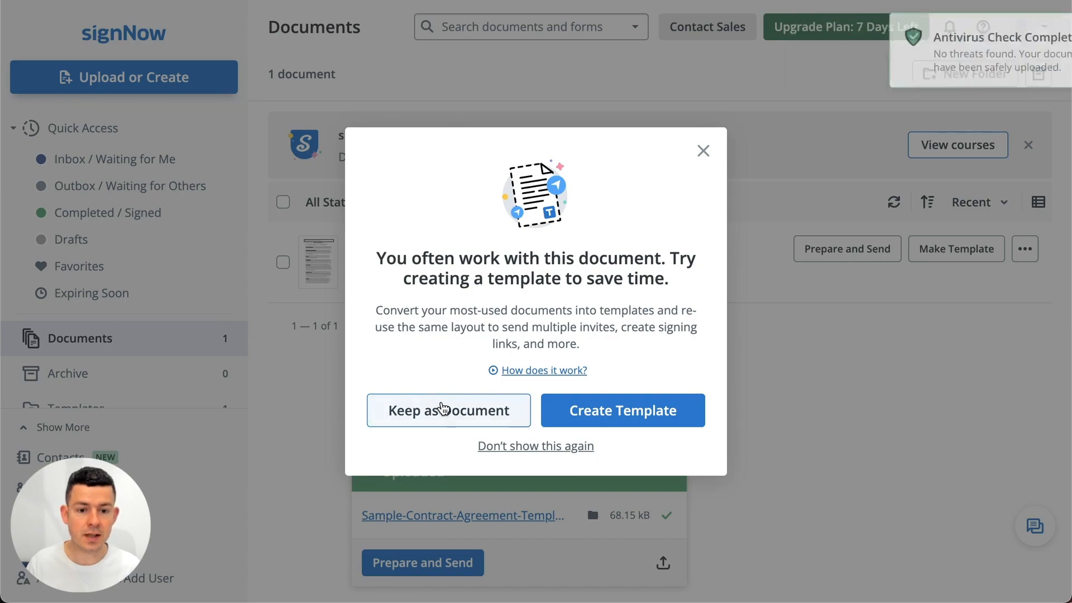
# Keep the uploaded contract as a document and save the recipient setup with the default Recipient 1
pyautogui.click(444, 412)
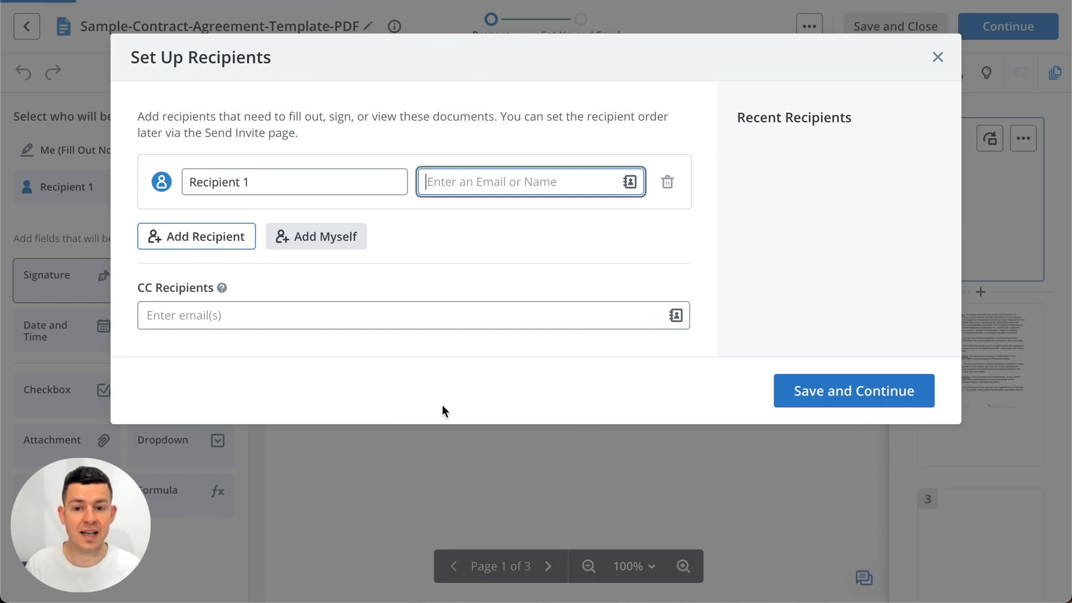
pyautogui.click(855, 394)
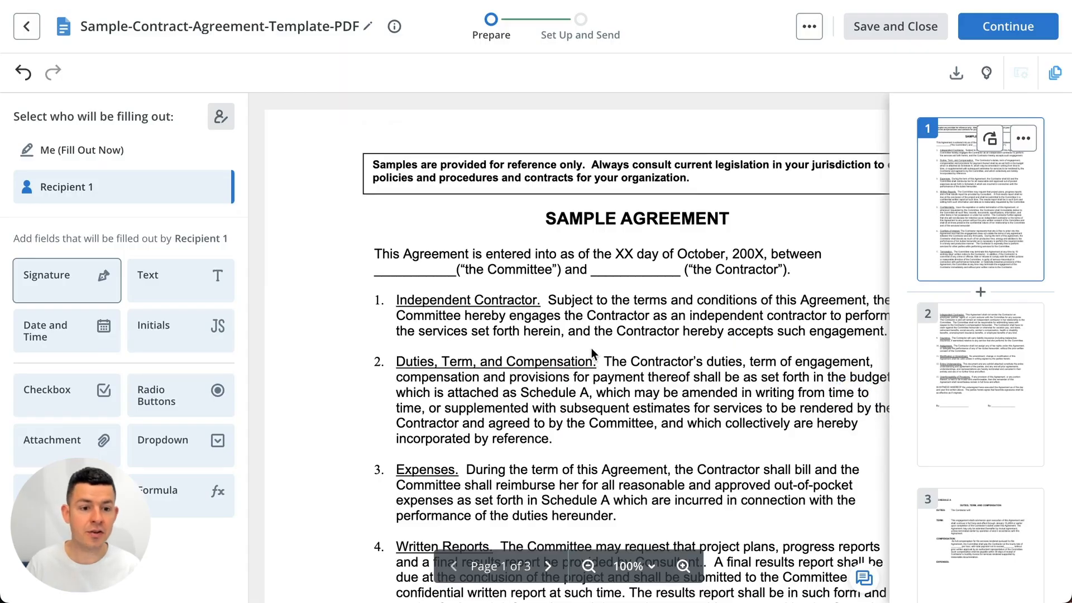
# Place a Recipient 1 signature field on each of the two "By:" lines on page 2 of the contract
pyautogui.scroll(-15, 589, 349)
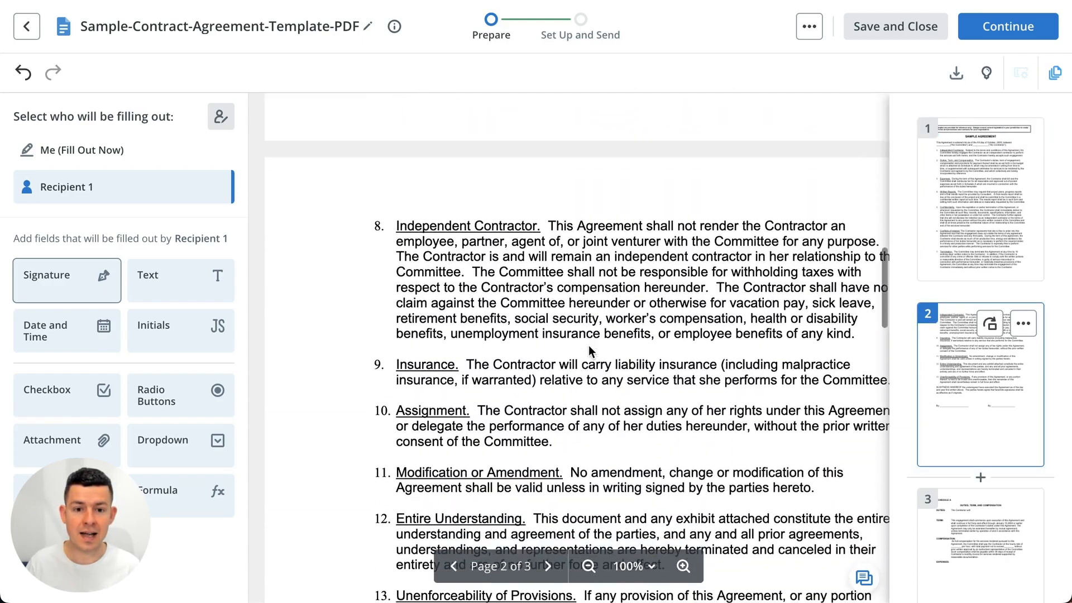
pyautogui.scroll(-2, 588, 345)
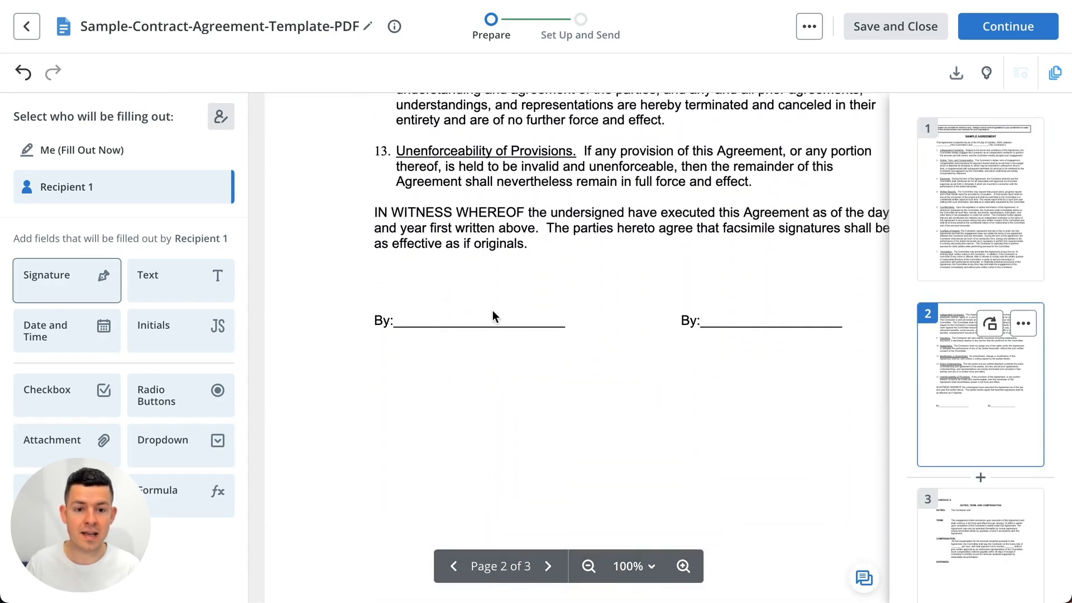
pyautogui.moveTo(75, 278)
pyautogui.mouseDown()
pyautogui.moveTo(438, 330)
pyautogui.moveTo(414, 313)
pyautogui.mouseUp()
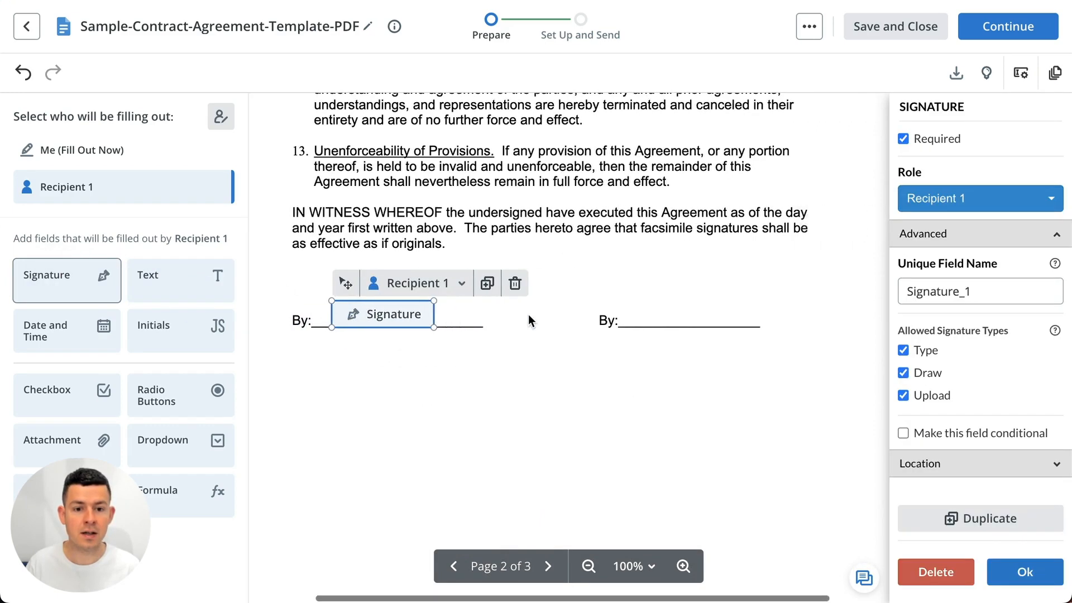
pyautogui.moveTo(34, 274)
pyautogui.mouseDown()
pyautogui.moveTo(544, 279)
pyautogui.moveTo(596, 311)
pyautogui.moveTo(580, 304)
pyautogui.mouseUp()
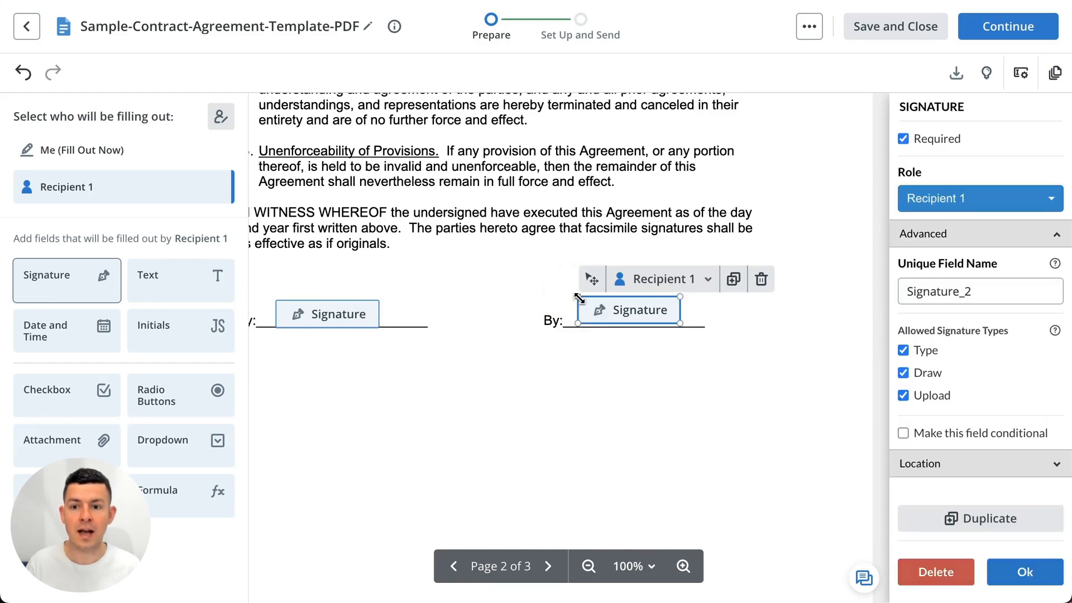
# Finish preparing the contract without sending an invite, dismissing the sales contact form, and return to the document list
pyautogui.click(990, 32)
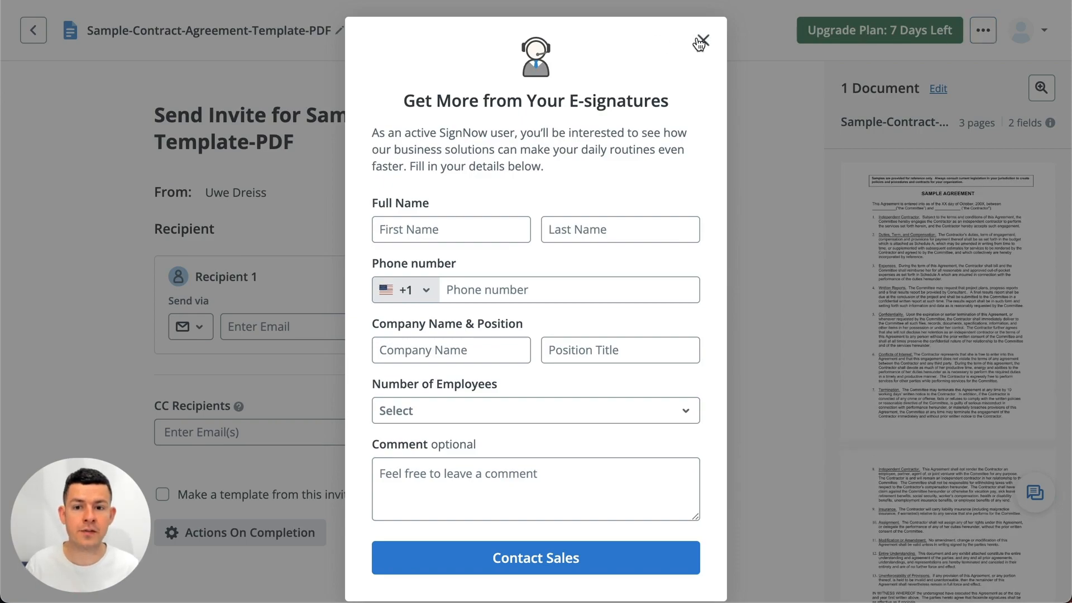
pyautogui.click(702, 39)
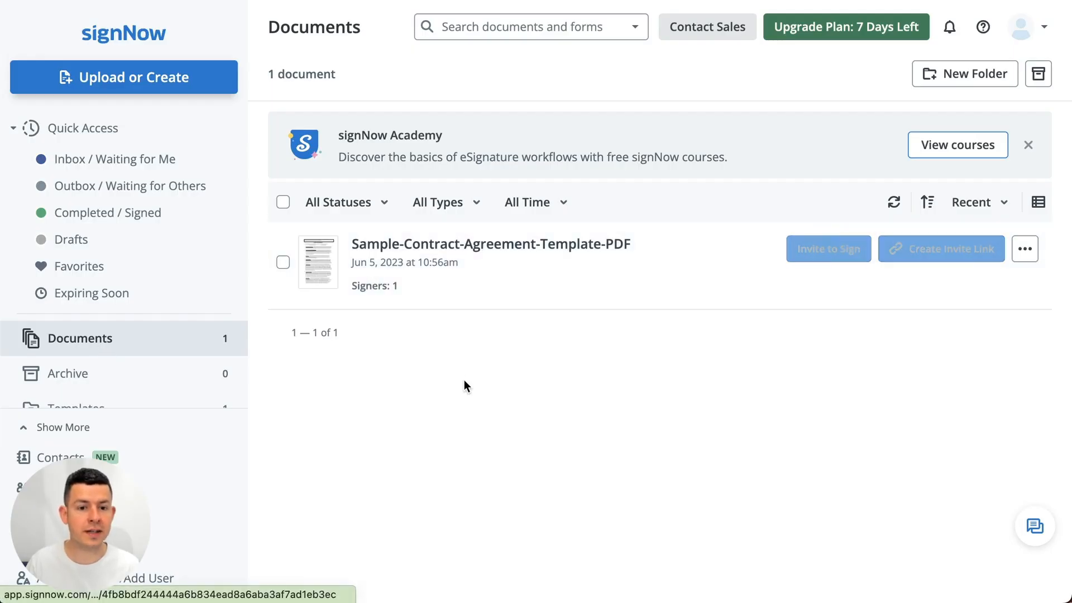
pyautogui.scroll(-2, 145, 310)
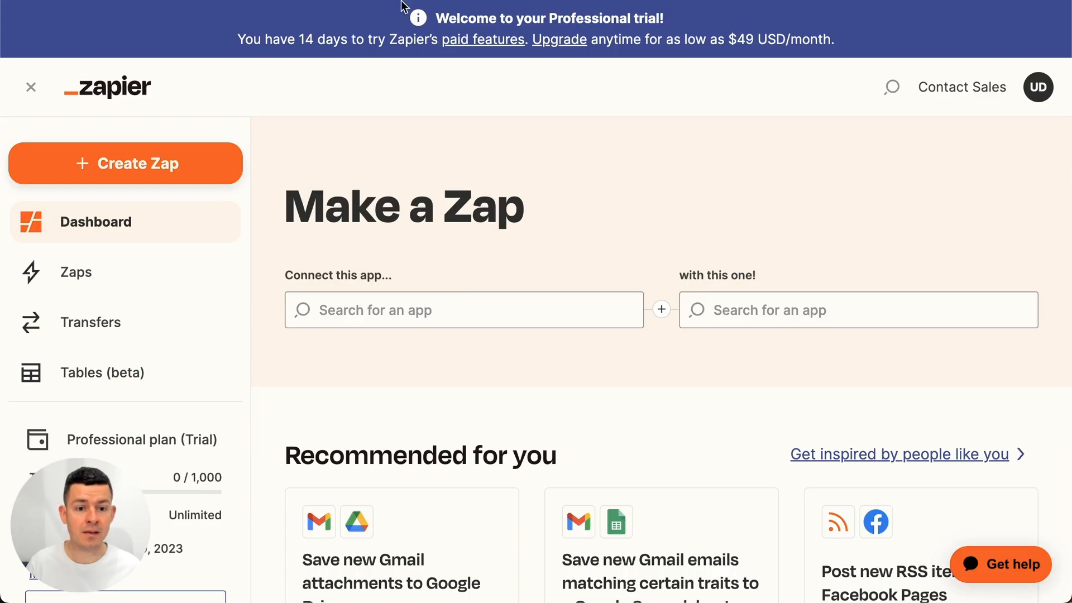
# Switch to Zapier and choose InvoiceBerry as the app to connect with SignNow in a new Zap
pyautogui.click(424, 309)
pyautogui.write('invoiceb')
pyautogui.click(450, 364)
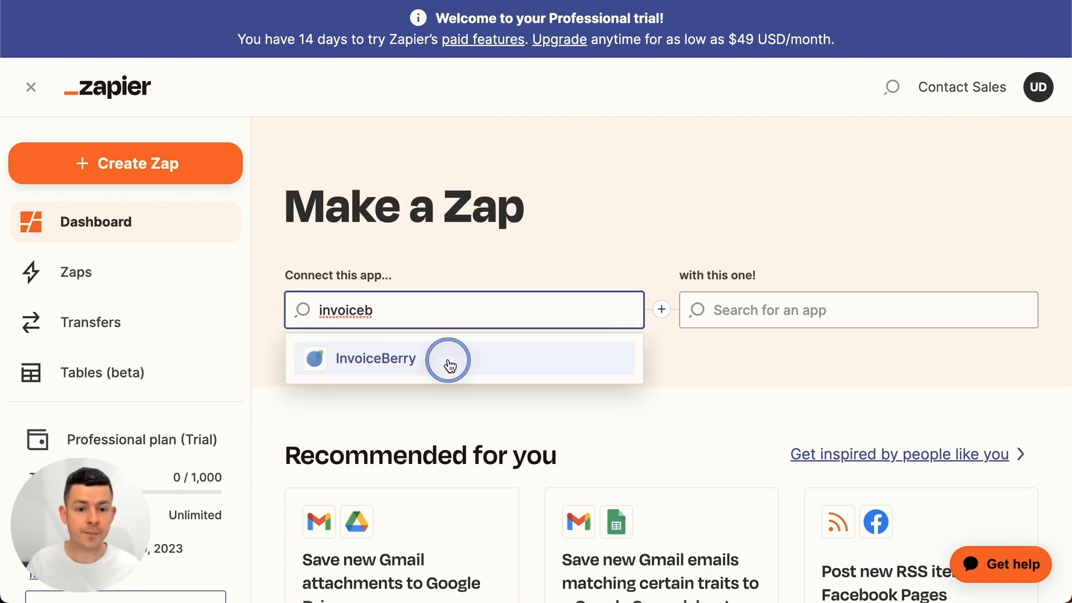
pyautogui.click(833, 313)
pyautogui.write('signnow')
pyautogui.click(738, 357)
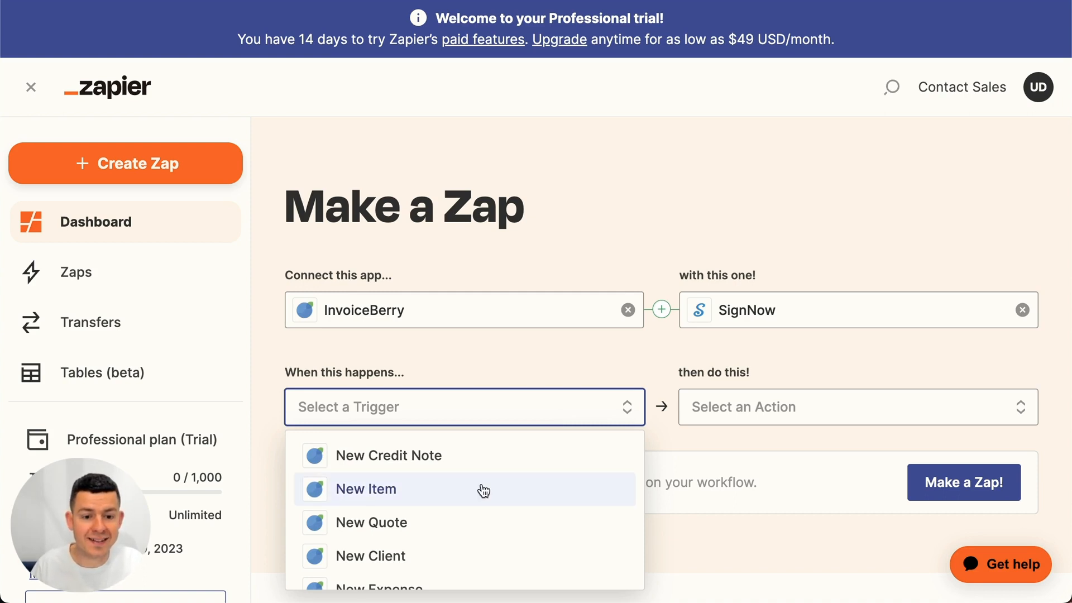
# Set the InvoiceBerry trigger of the Zap to New Client
pyautogui.scroll(-1, 484, 490)
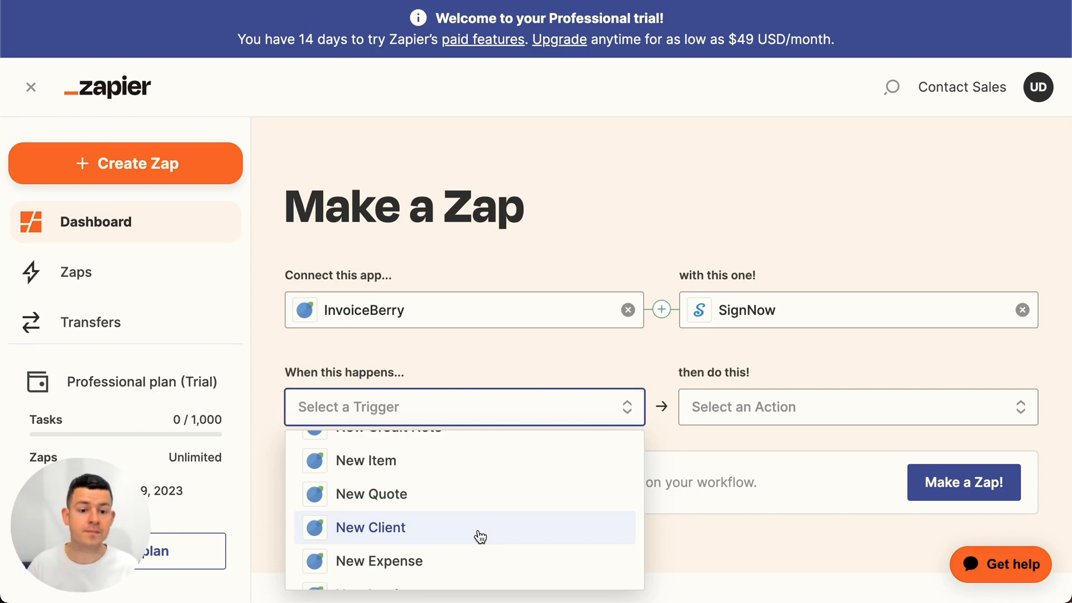
pyautogui.scroll(-1, 480, 537)
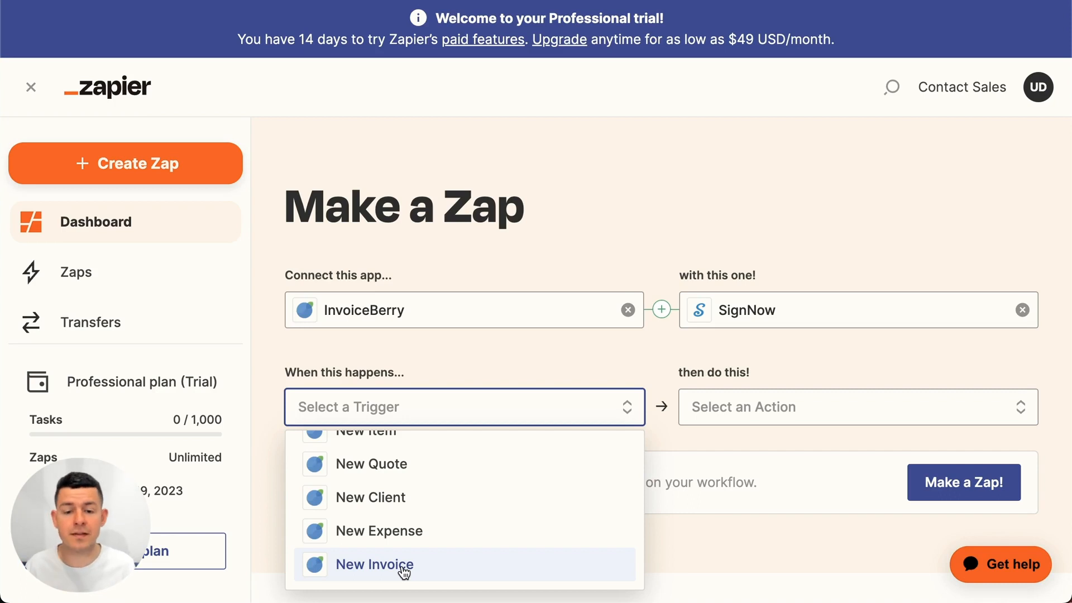
pyautogui.click(402, 501)
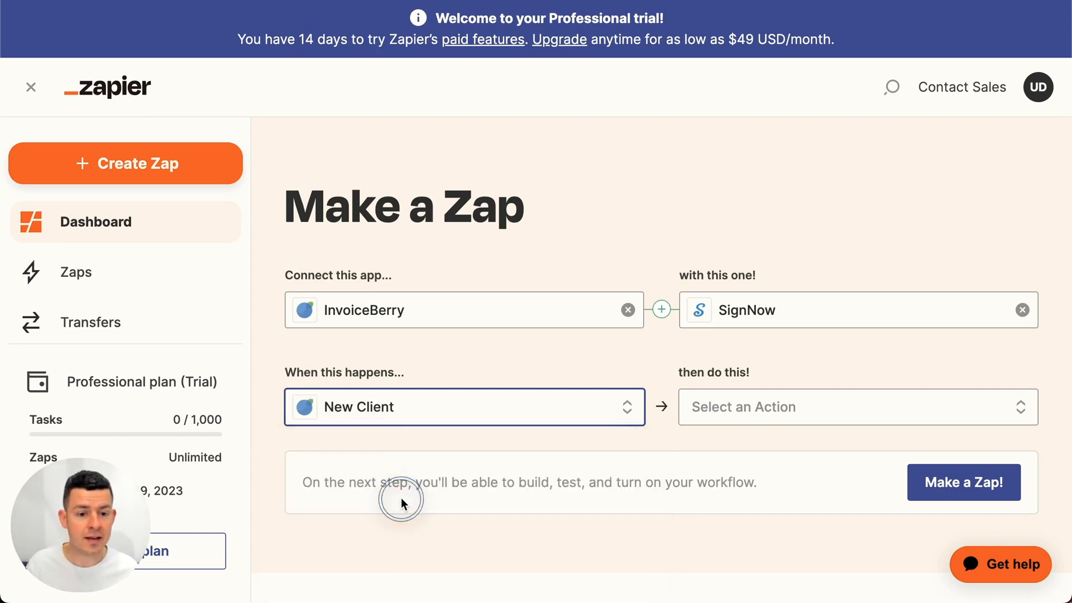
# Set the SignNow action of the Zap to Invite to Sign
pyautogui.click(817, 414)
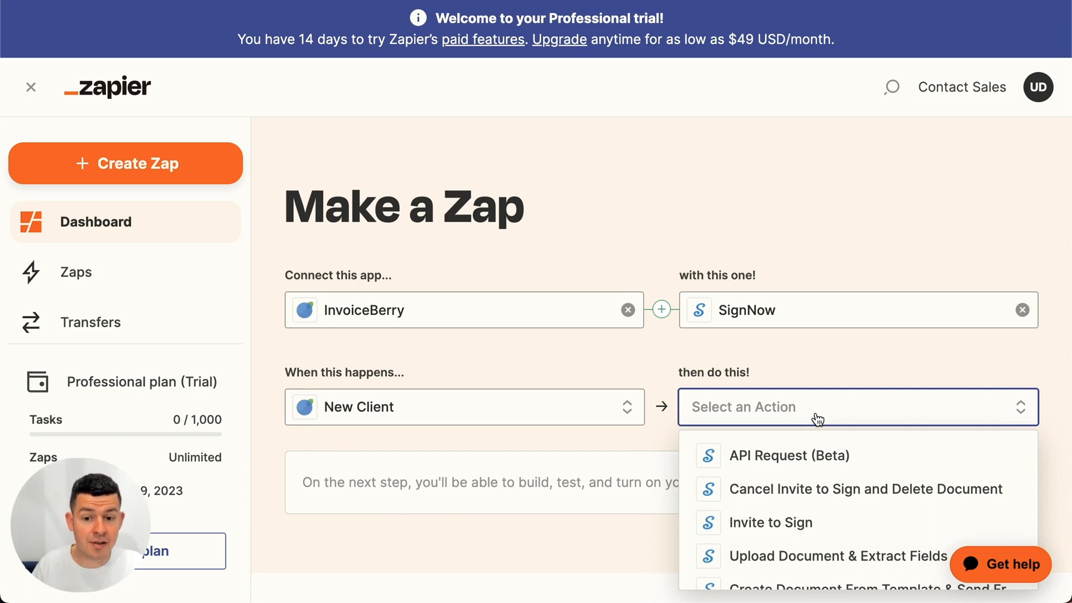
pyautogui.scroll(-1, 804, 447)
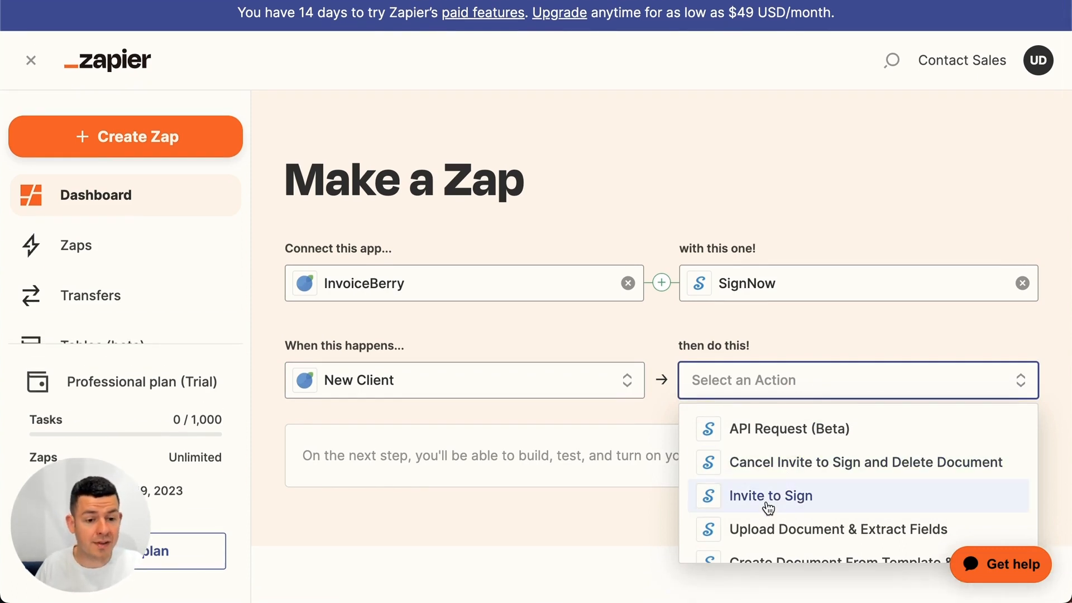
pyautogui.scroll(-3, 768, 508)
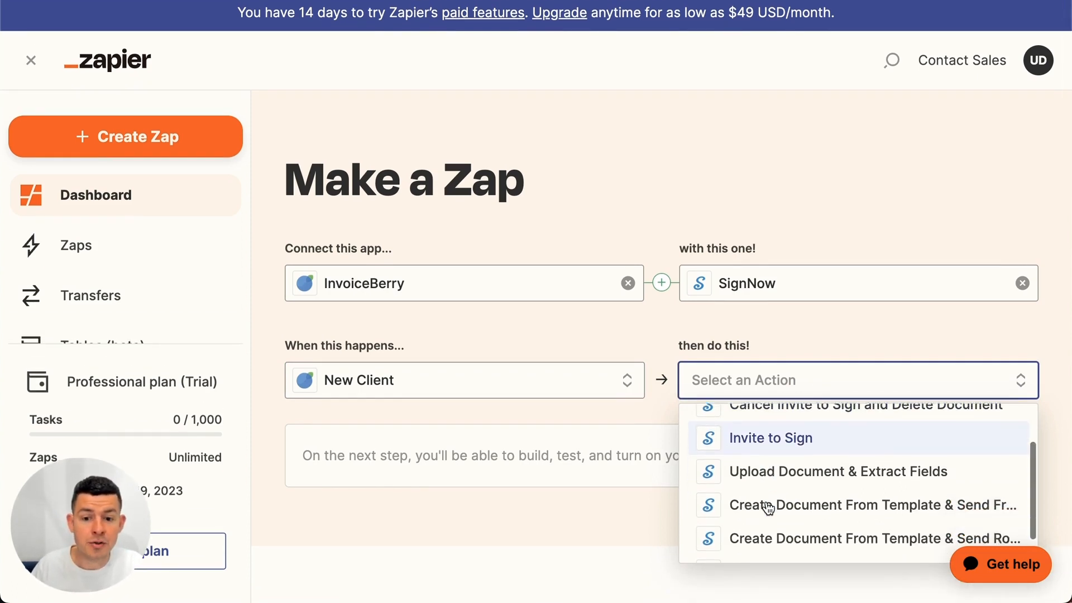
pyautogui.scroll(-1, 873, 471)
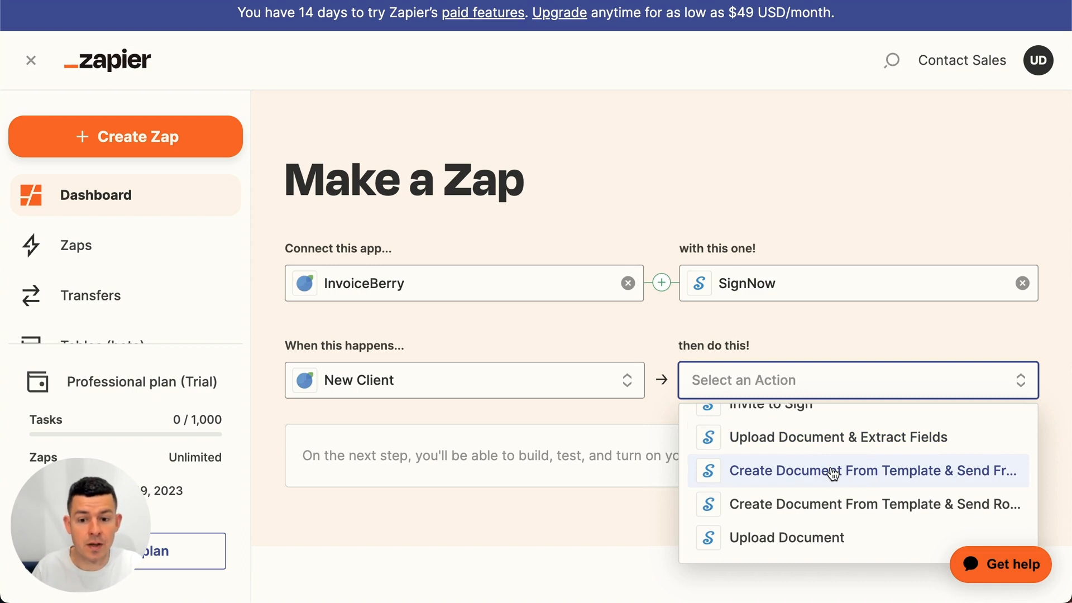
pyautogui.scroll(3, 834, 473)
pyautogui.click(751, 470)
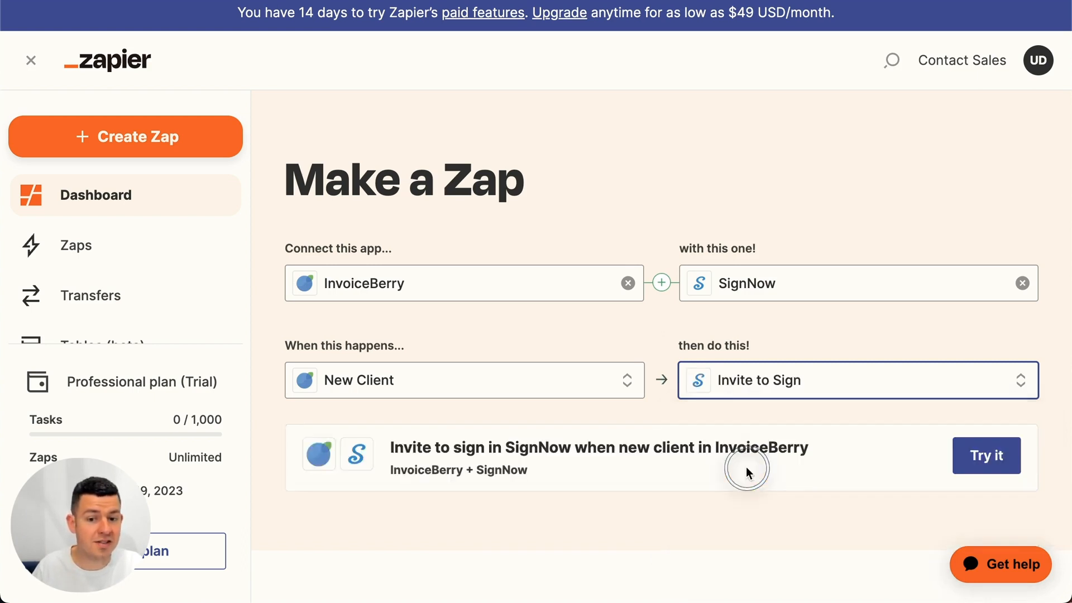
# Create the Zap from the chosen trigger and action and start signing in to InvoiceBerry for its trigger step
pyautogui.click(985, 459)
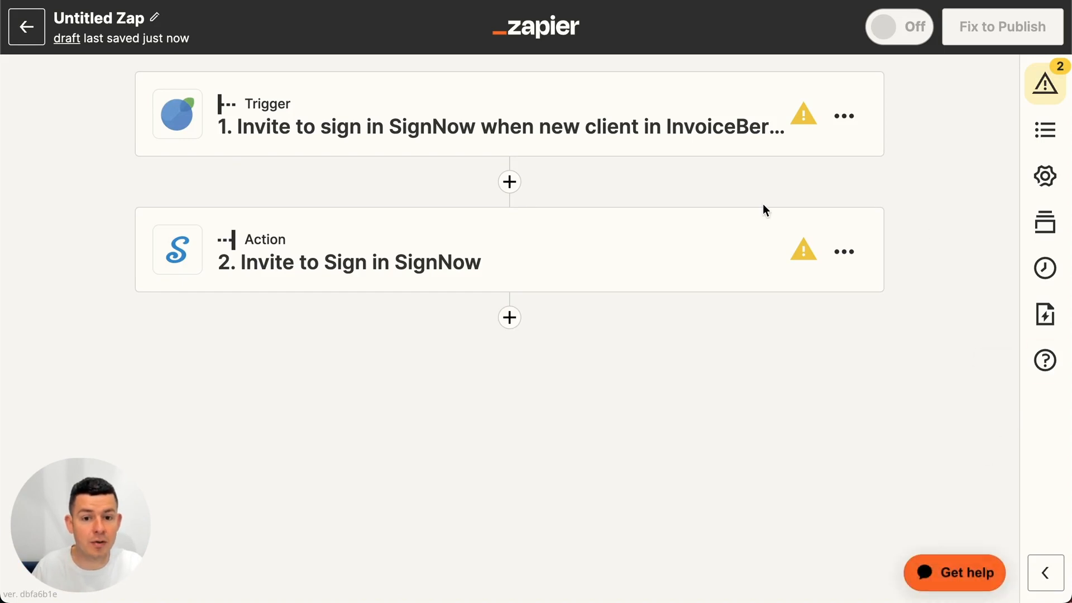
pyautogui.click(609, 103)
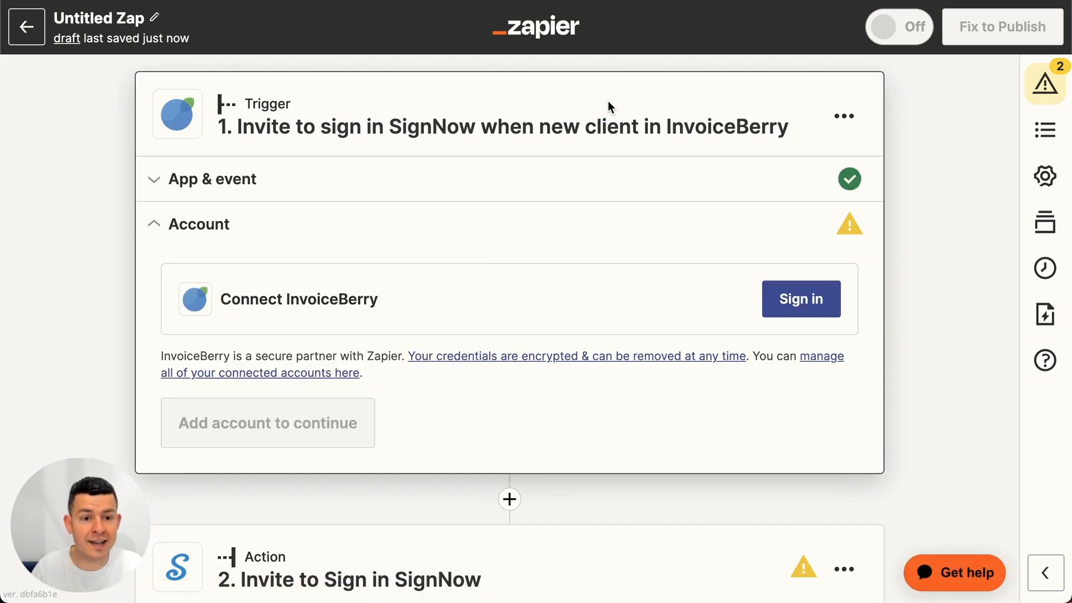
pyautogui.click(829, 302)
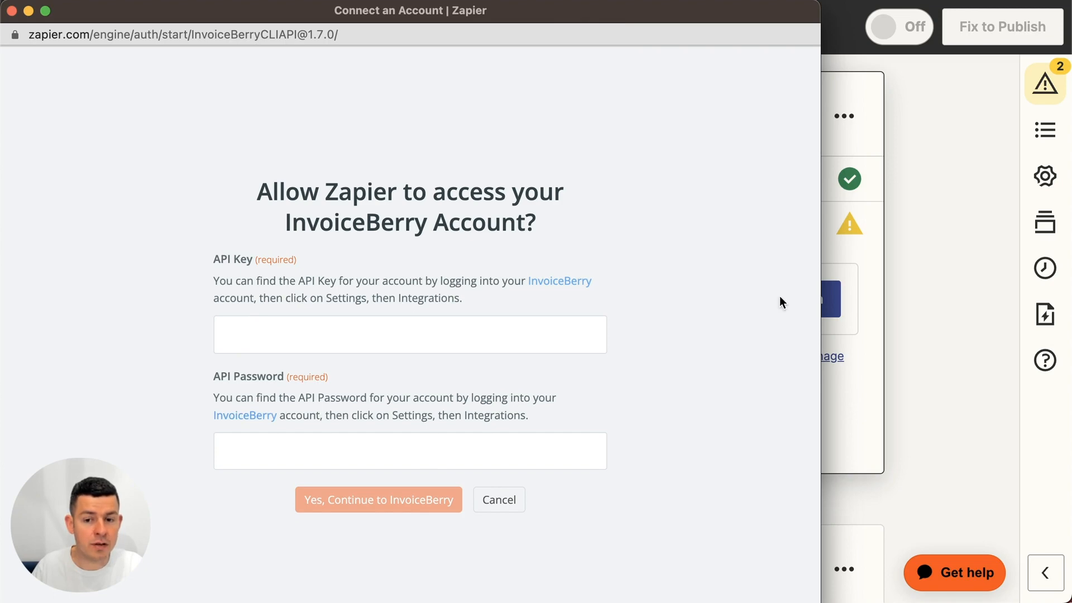
# Switch to InvoiceBerry and renew the API key in the Integrations settings
pyautogui.click(936, 286)
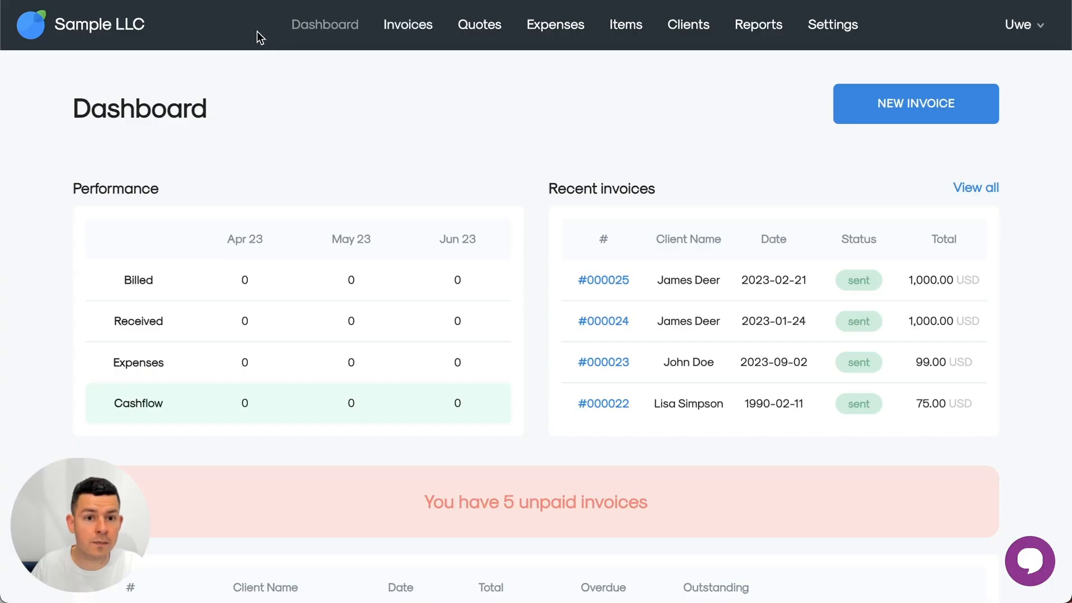
pyautogui.click(849, 36)
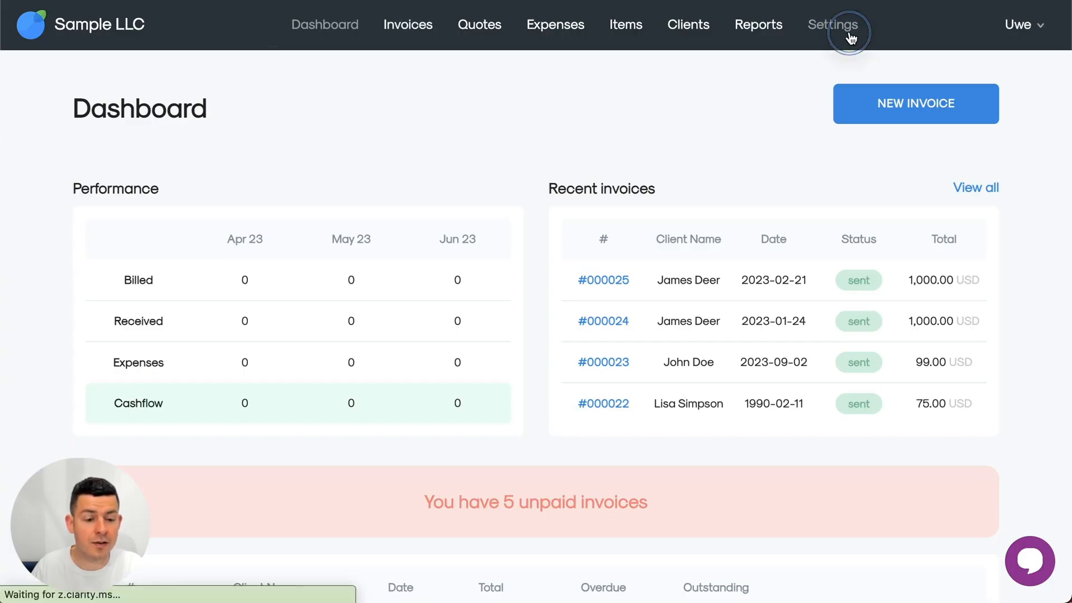
pyautogui.click(632, 352)
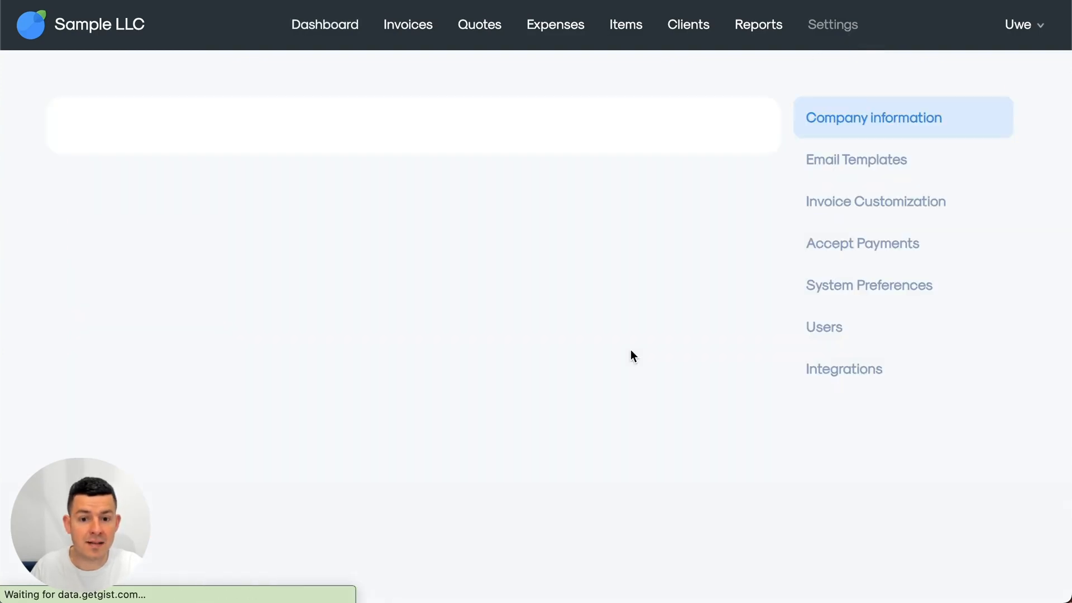
pyautogui.click(849, 384)
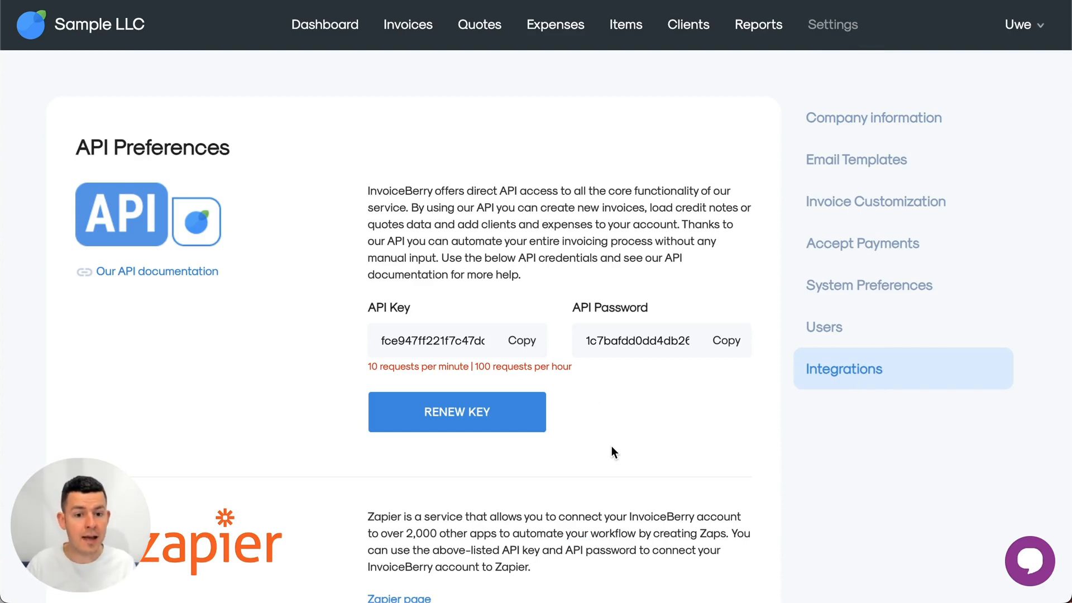
pyautogui.click(490, 426)
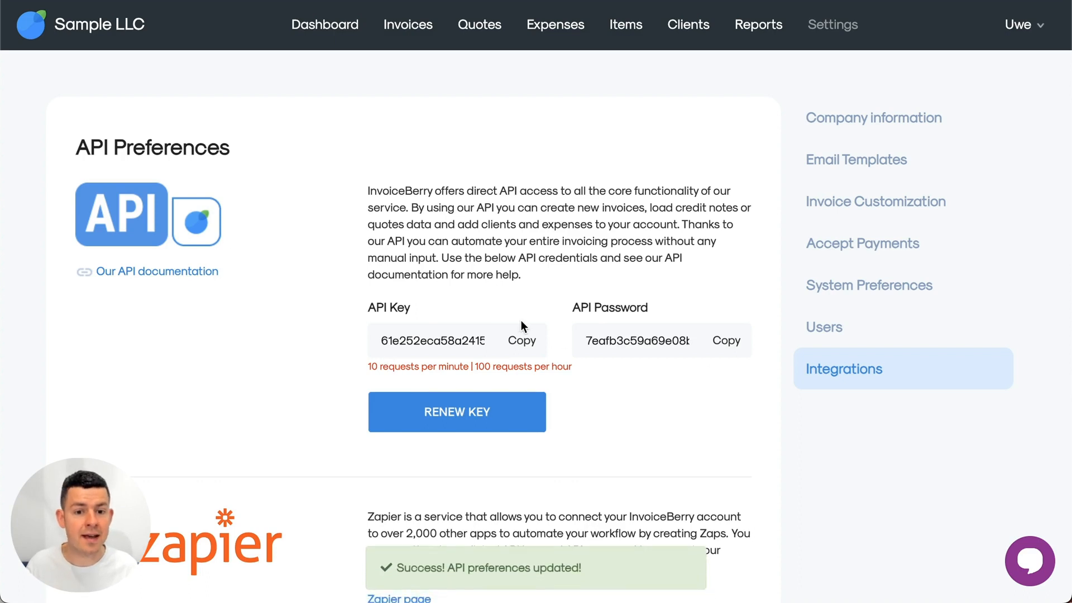
pyautogui.click(523, 338)
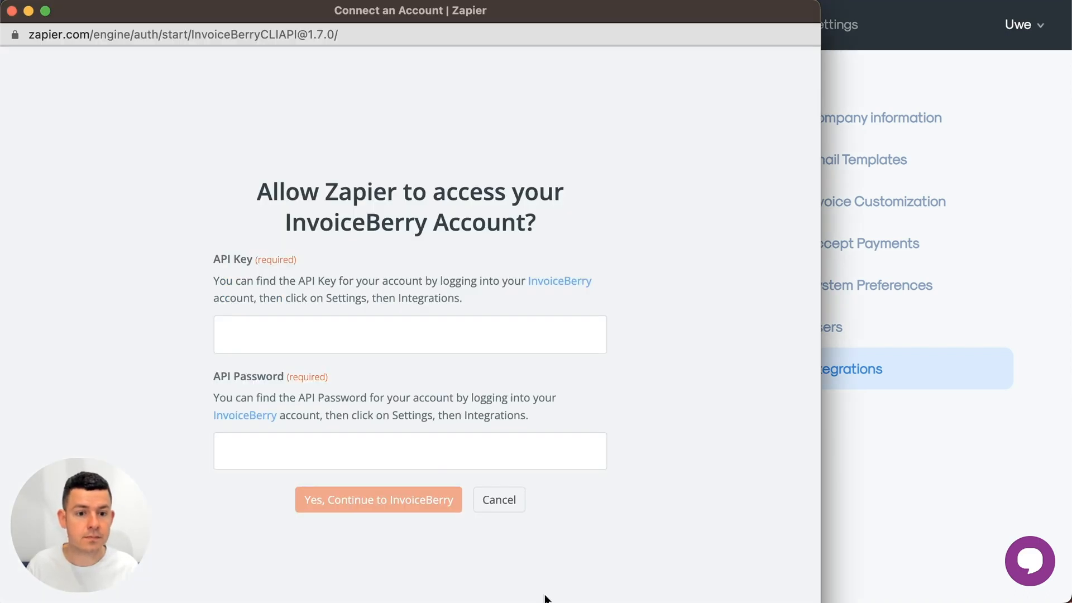
pyautogui.click(369, 333)
pyautogui.press('super+v')
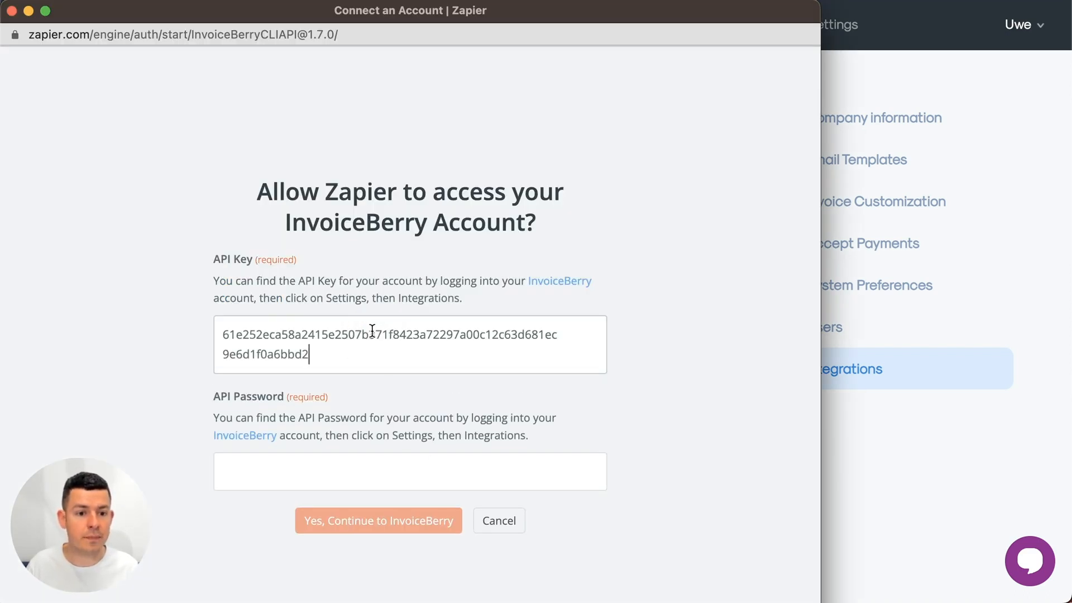
# Copy the InvoiceBerry API password into Zapier's connection form and authorize access to the InvoiceBerry account
pyautogui.click(898, 471)
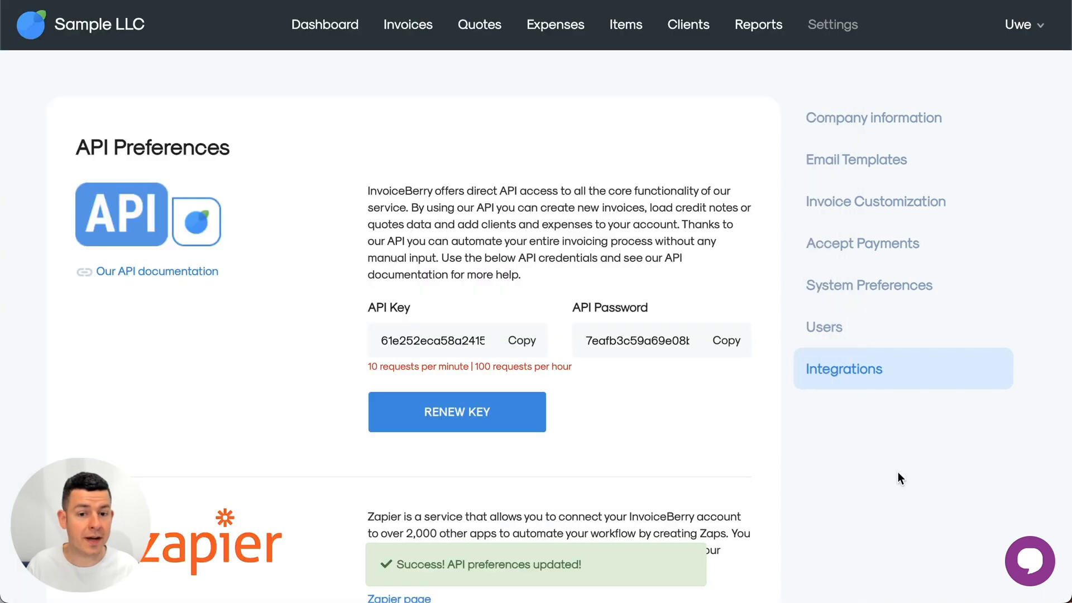
pyautogui.click(726, 340)
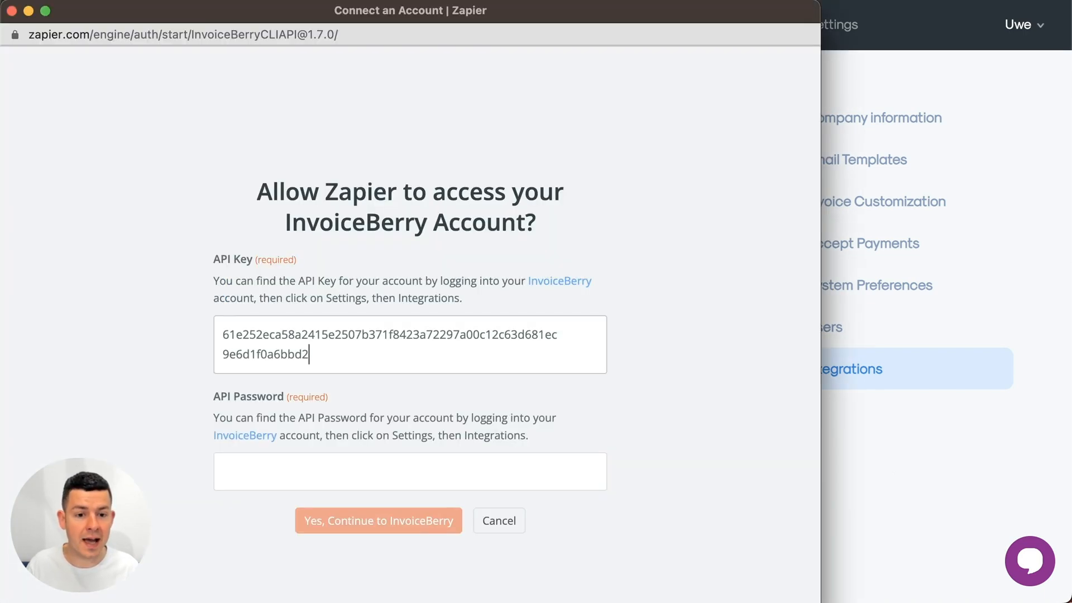
pyautogui.click(383, 469)
pyautogui.press('super+v')
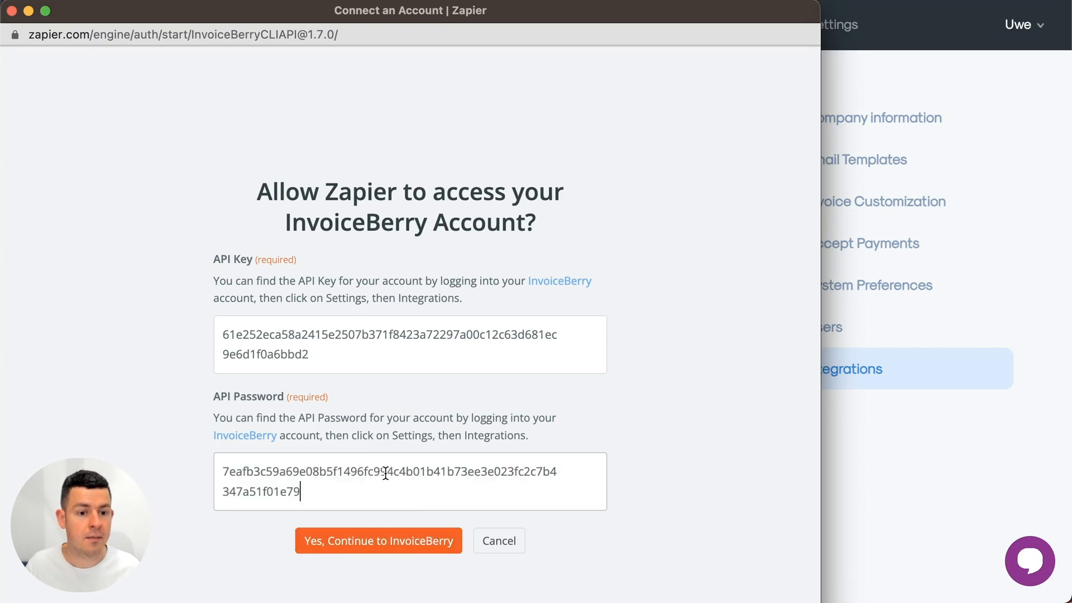
pyautogui.click(383, 541)
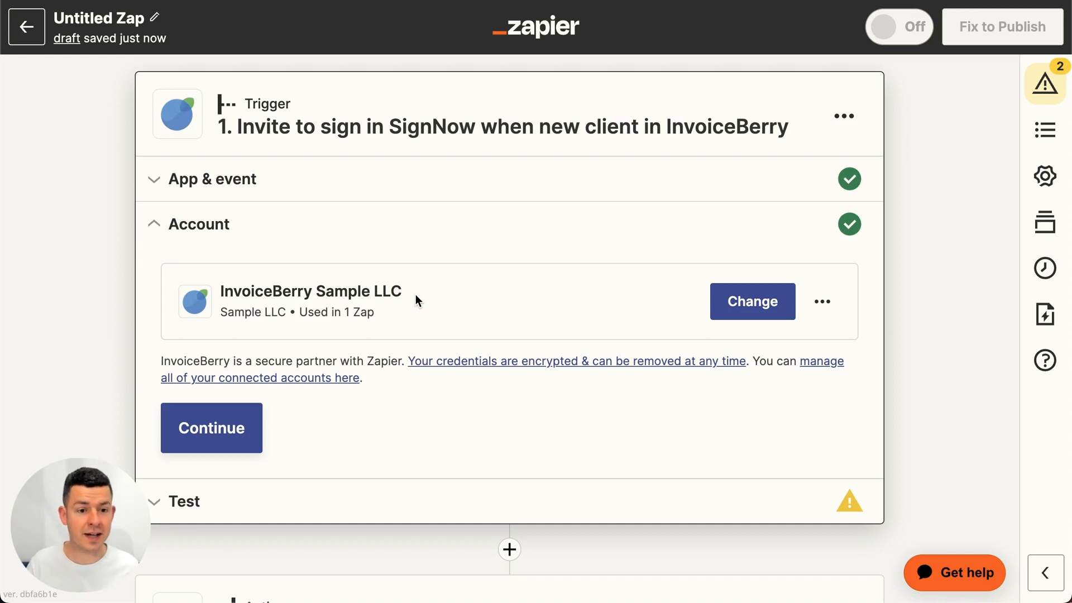
# Test the InvoiceBerry new-client trigger with the connected Sample LLC account and continue to the SignNow action
pyautogui.click(212, 440)
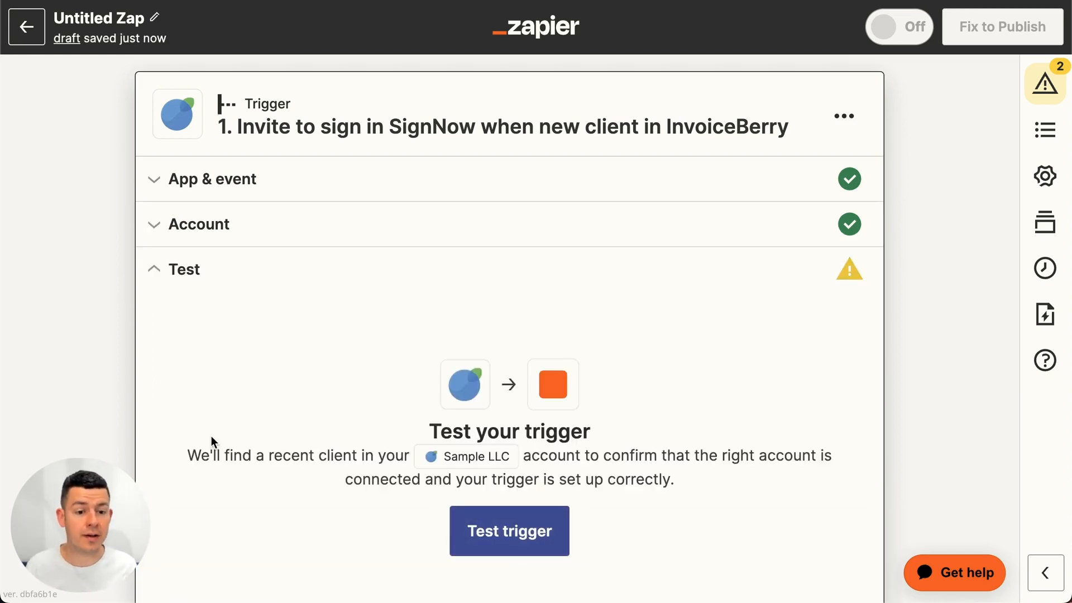
pyautogui.scroll(-1, 211, 437)
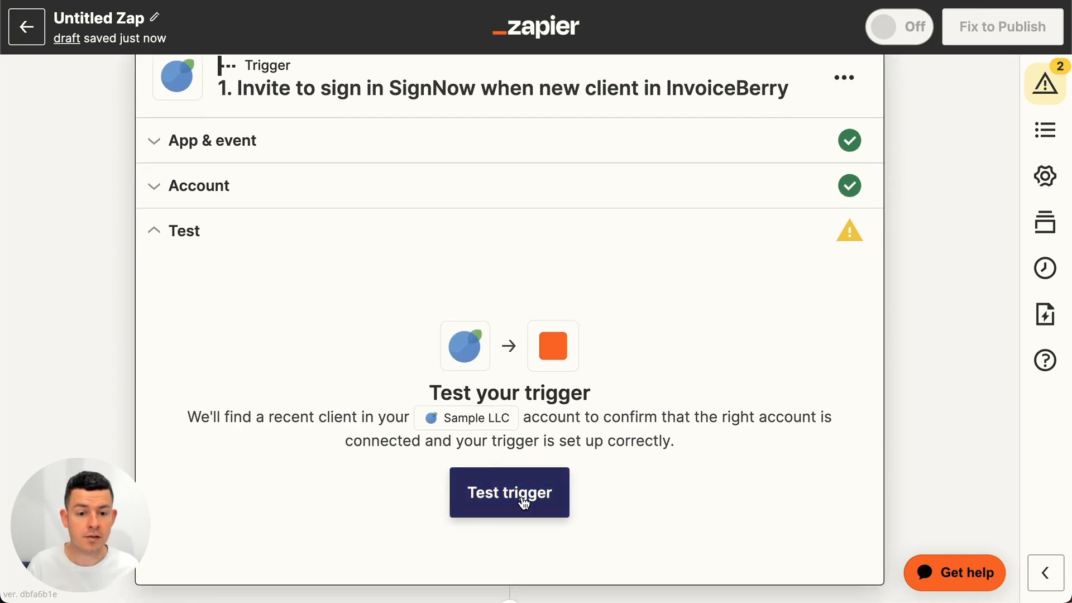
pyautogui.click(523, 498)
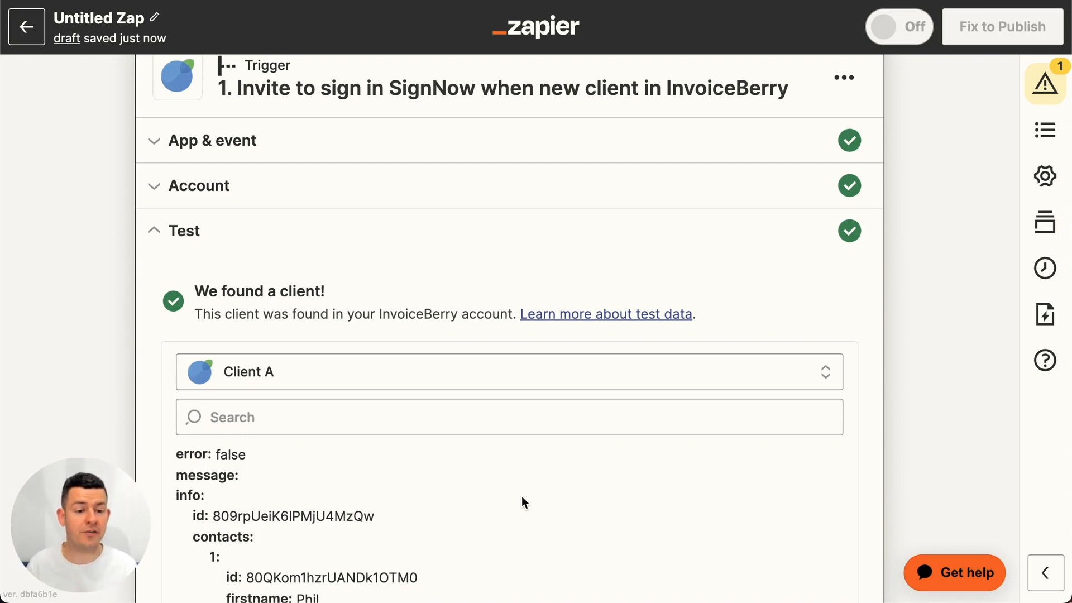
pyautogui.scroll(-5, 889, 451)
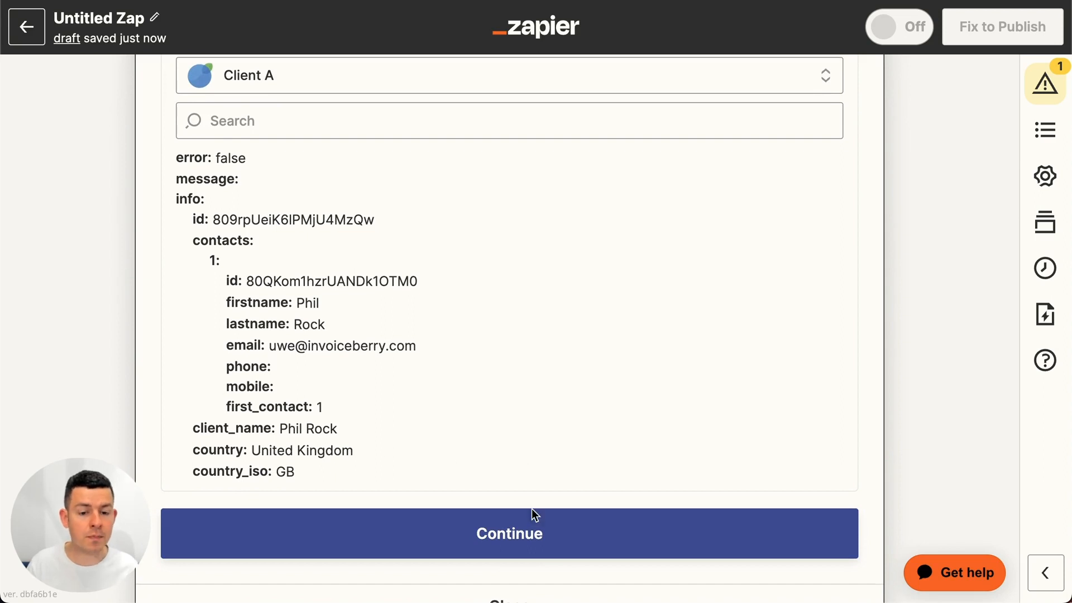
pyautogui.click(559, 547)
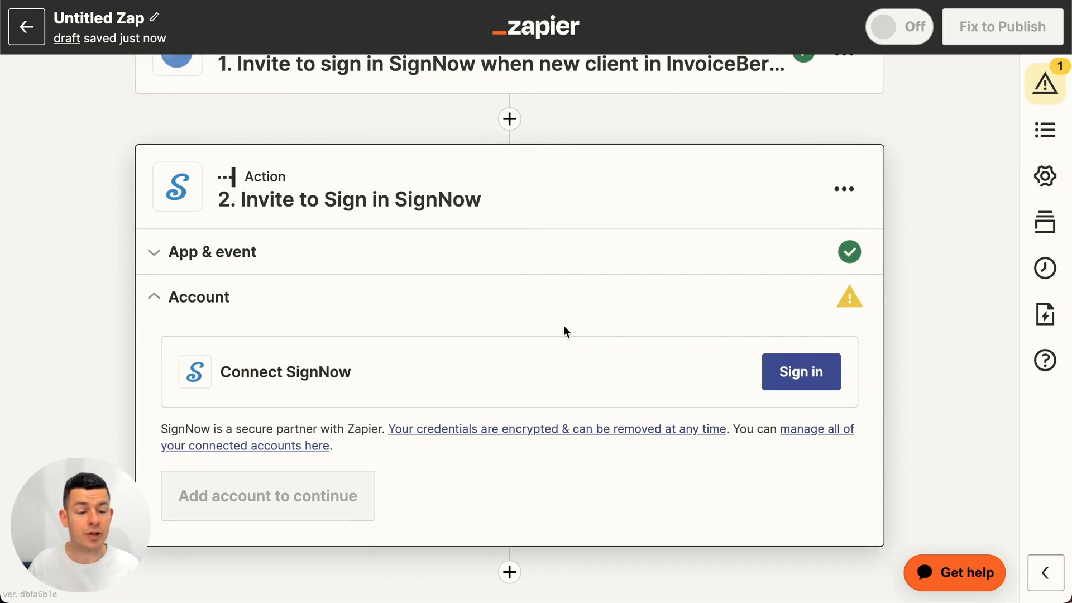
# Connect the SignNow account to the Invite to Sign action by granting Zapier access, and continue to the action fields
pyautogui.click(806, 381)
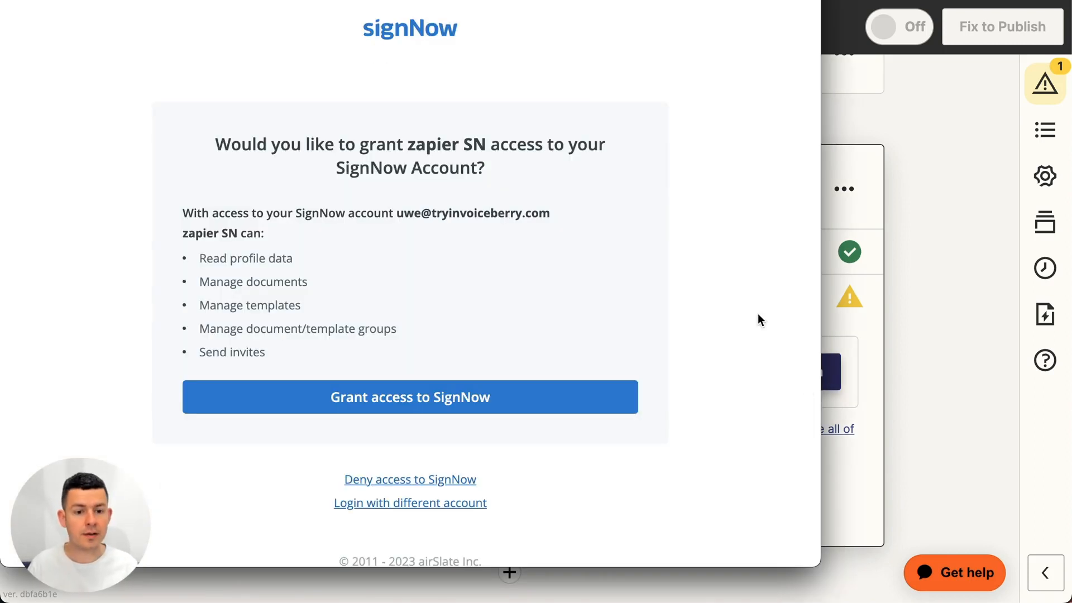
pyautogui.click(409, 406)
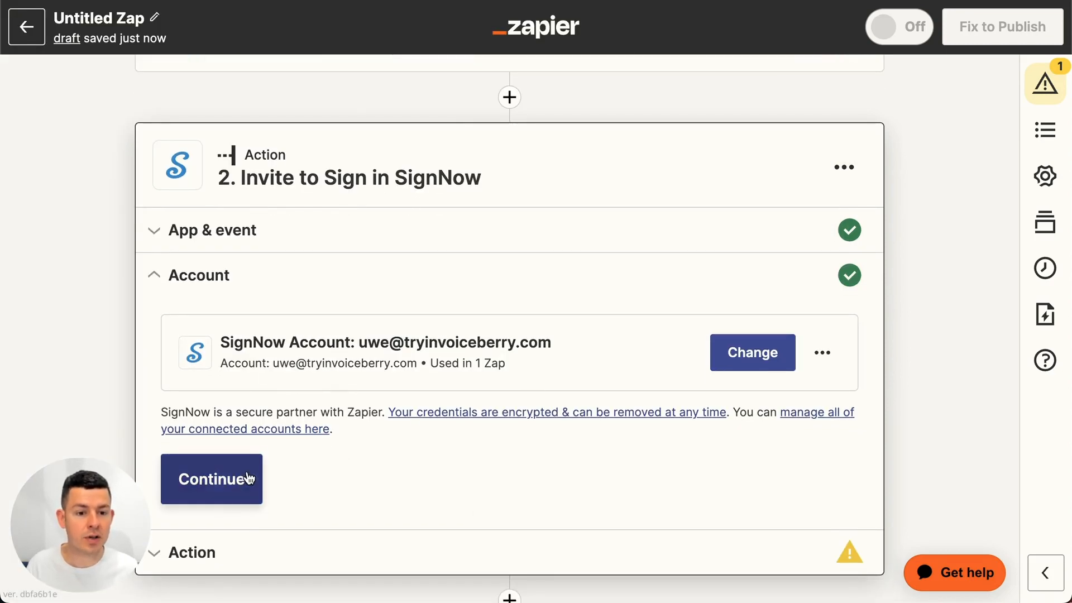
pyautogui.click(249, 479)
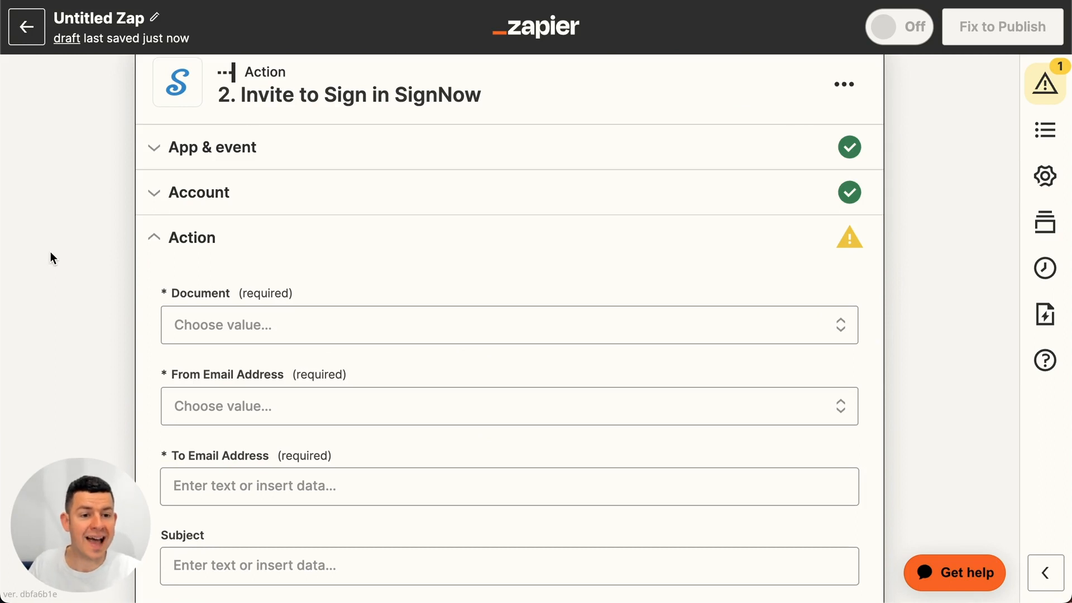
# Choose Sample-Contract-Agreement-Template-PDF as the Document for the SignNow invite
pyautogui.scroll(2, 51, 258)
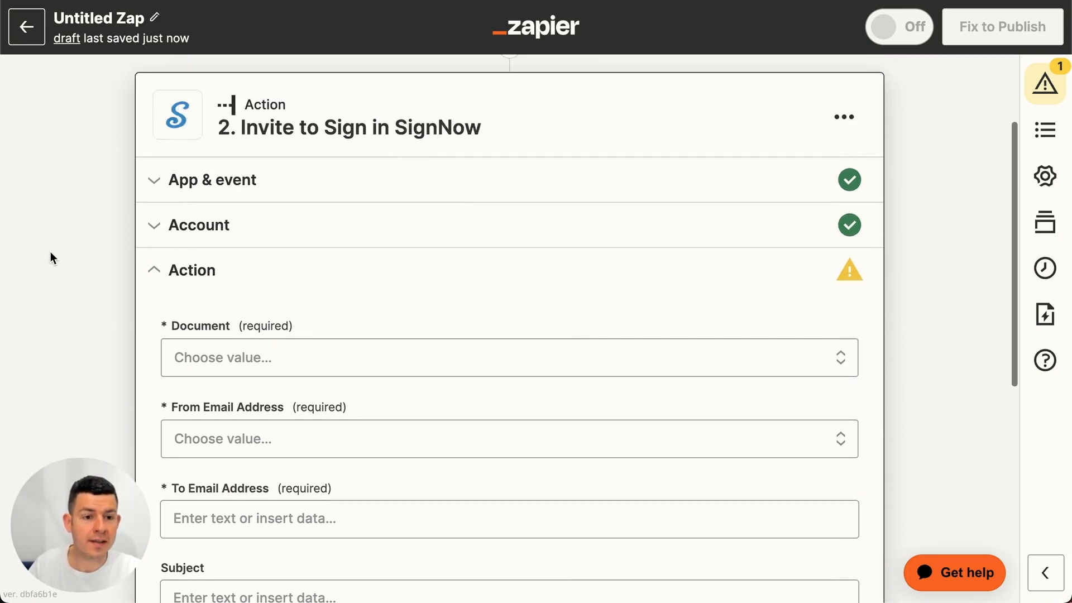
pyautogui.scroll(-5, 65, 306)
pyautogui.scroll(4, 65, 306)
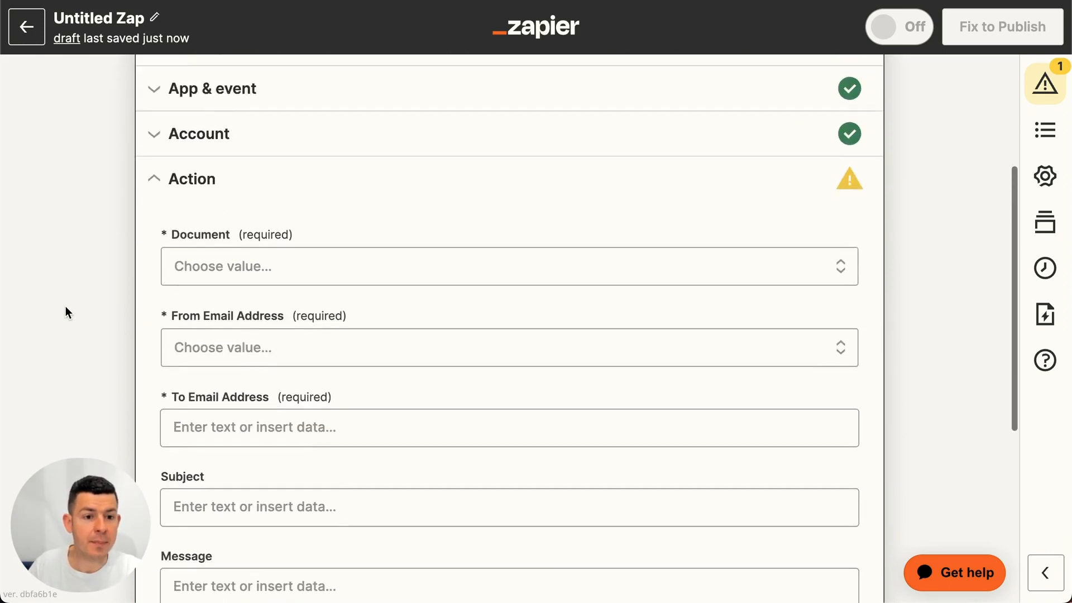
pyautogui.click(209, 327)
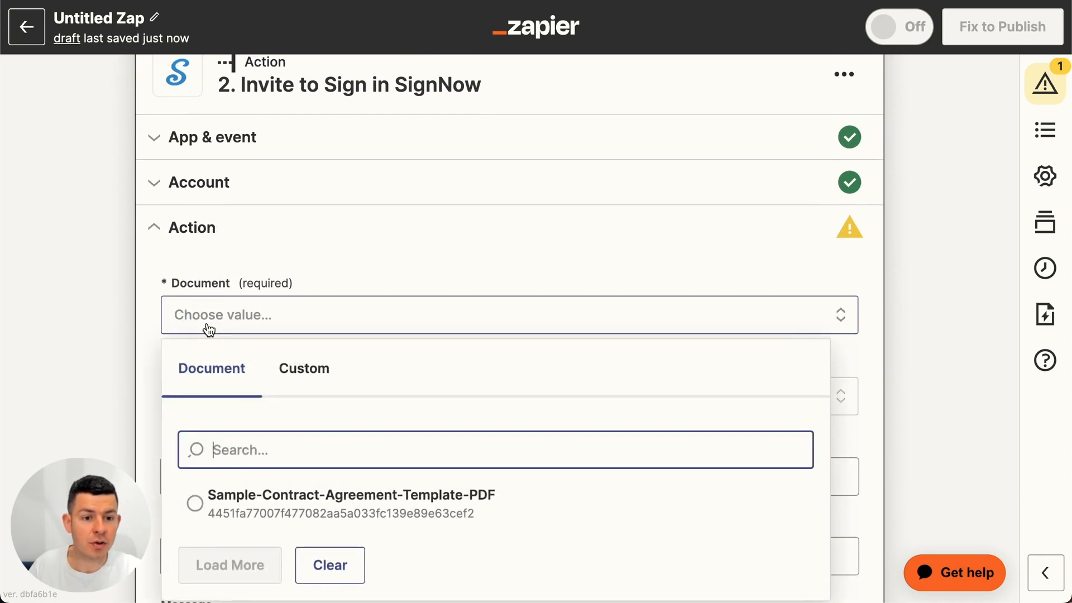
pyautogui.scroll(-1, 270, 438)
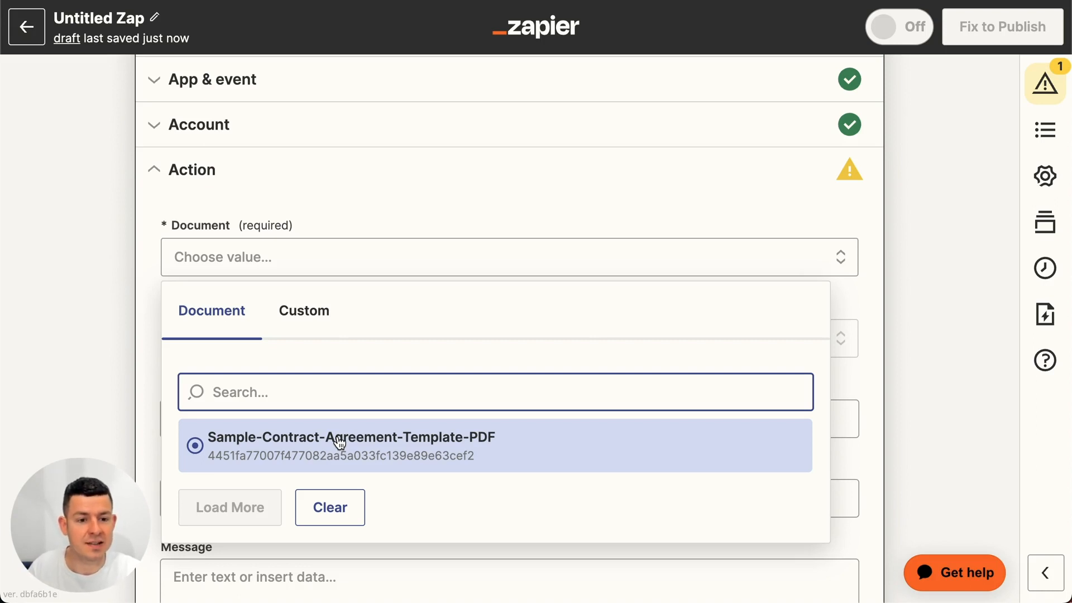
pyautogui.click(271, 447)
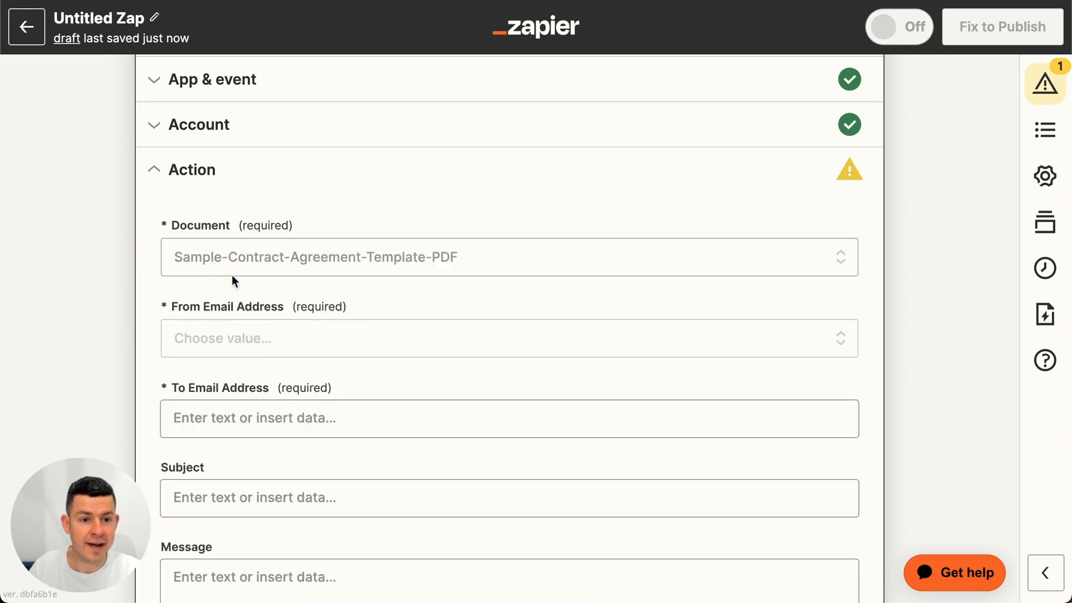
# Select the SignNow account's e-mail as From Email Address and map To Email Address to the InvoiceBerry client's Email address field
pyautogui.click(236, 340)
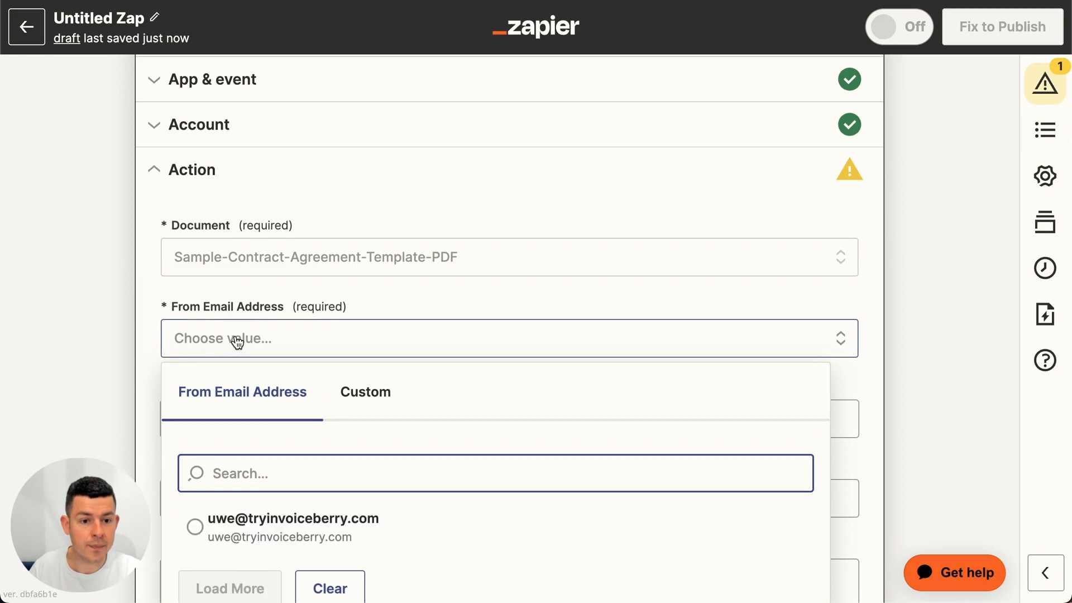
pyautogui.scroll(-1, 238, 342)
pyautogui.click(232, 450)
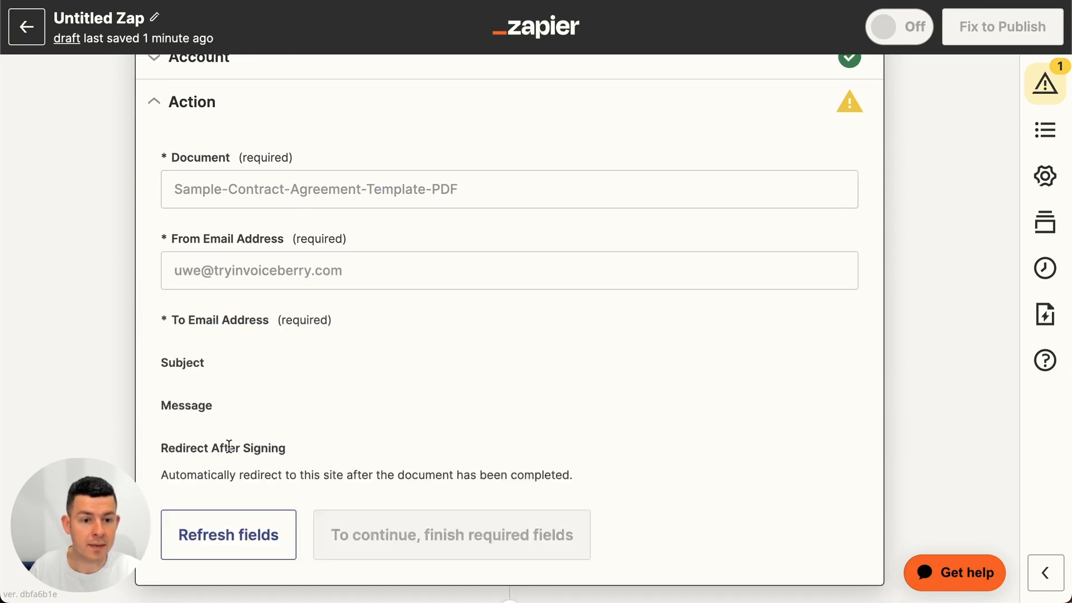
pyautogui.click(235, 349)
pyautogui.scroll(-2, 53, 424)
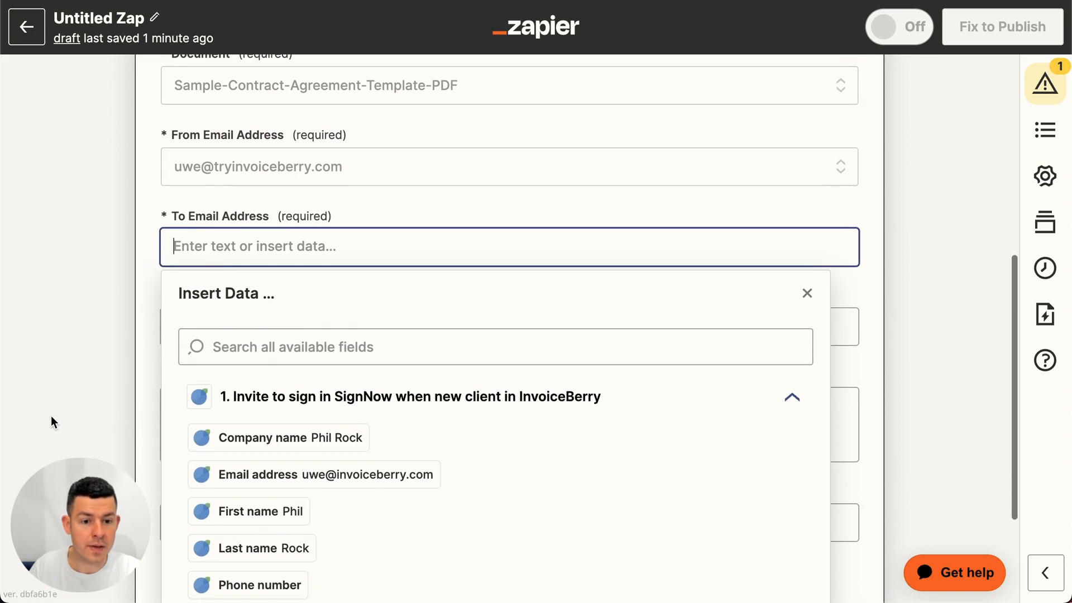
pyautogui.click(348, 485)
pyautogui.click(74, 260)
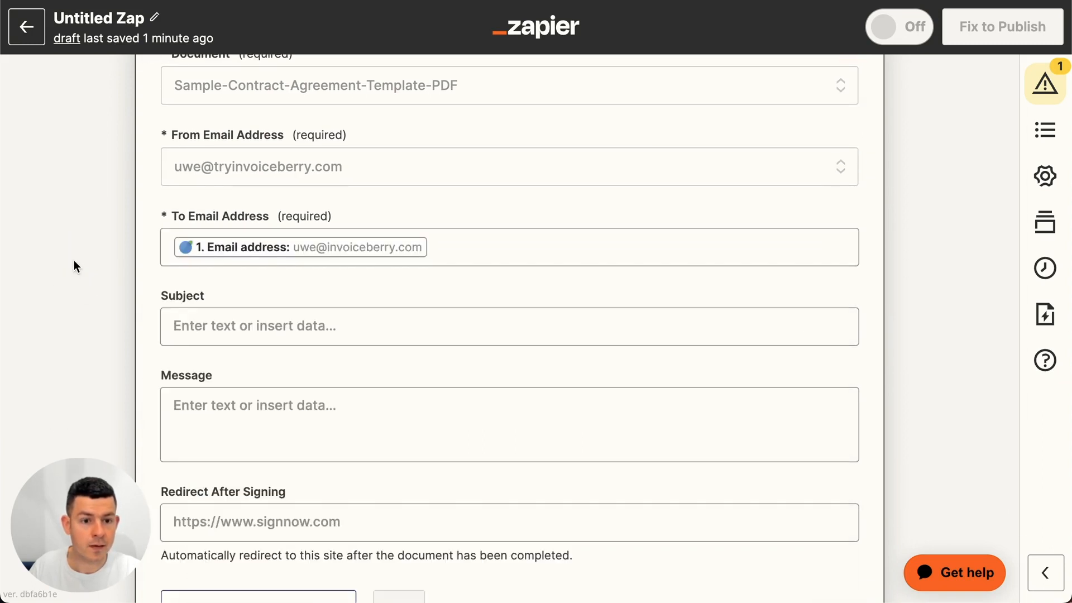
# Set the invite's Subject to "New Client Agreement"
pyautogui.scroll(-3, 74, 260)
pyautogui.click(372, 247)
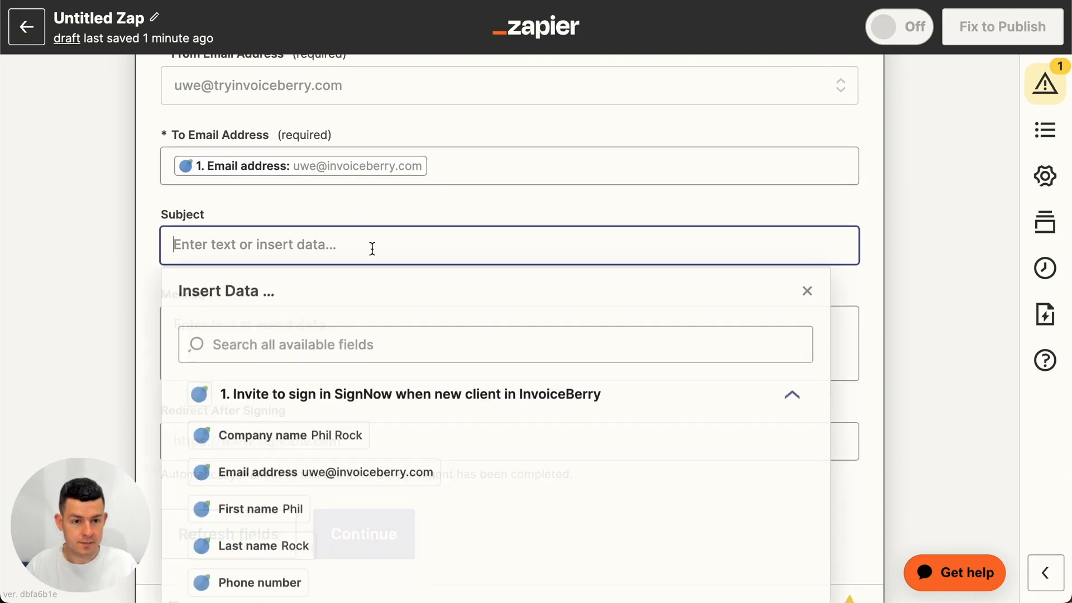
pyautogui.write('New Client Agreement')
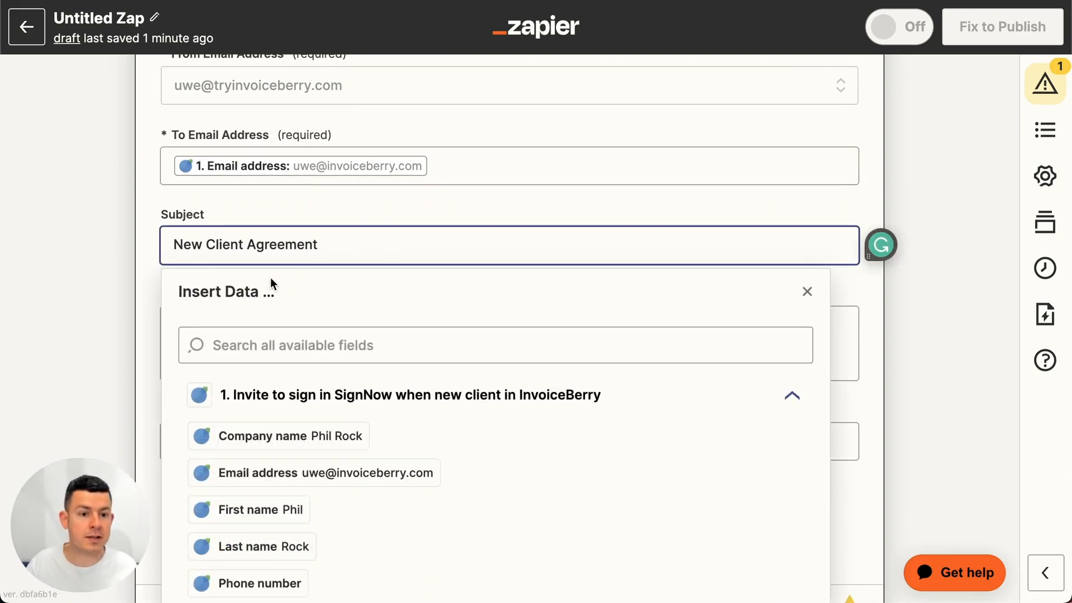
pyautogui.click(59, 303)
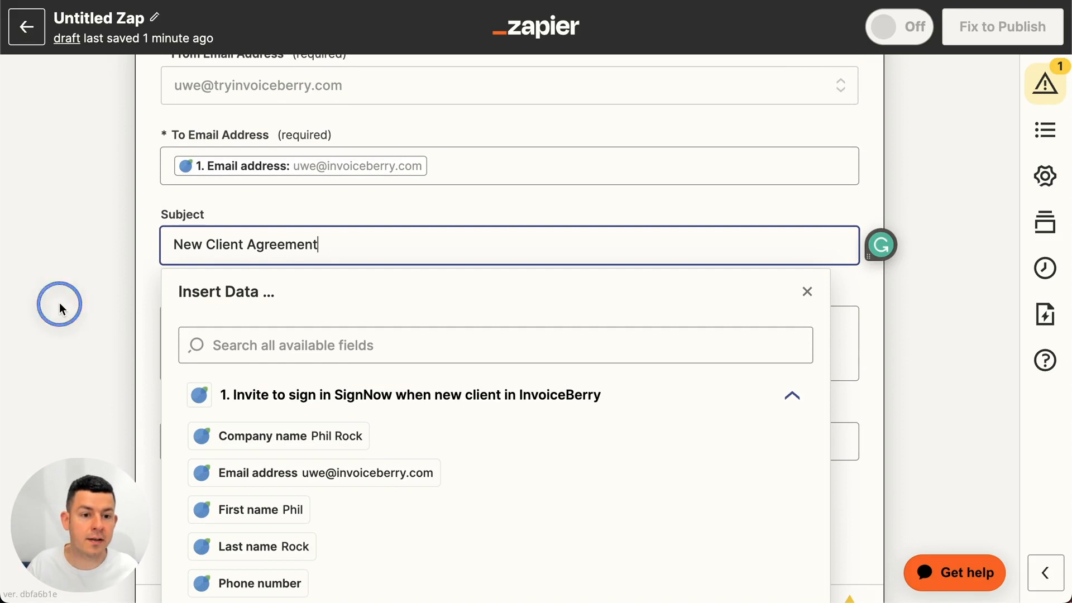
# Write the invite Message "Hi [First name], please sign this contract to get started." using the client's First name field
pyautogui.click(246, 340)
pyautogui.write('Hi')
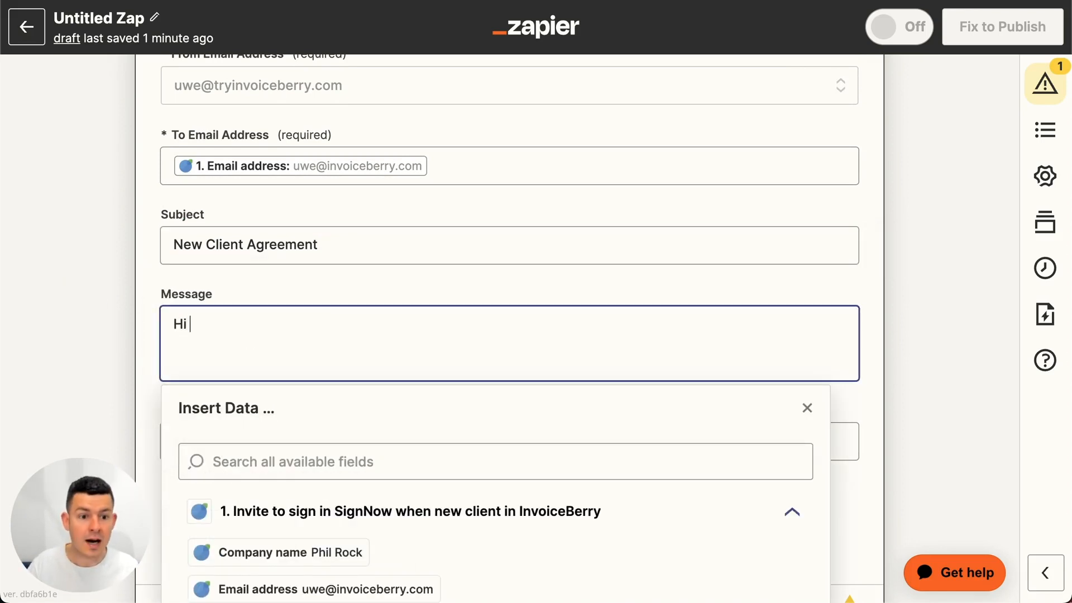
pyautogui.scroll(-2, 296, 418)
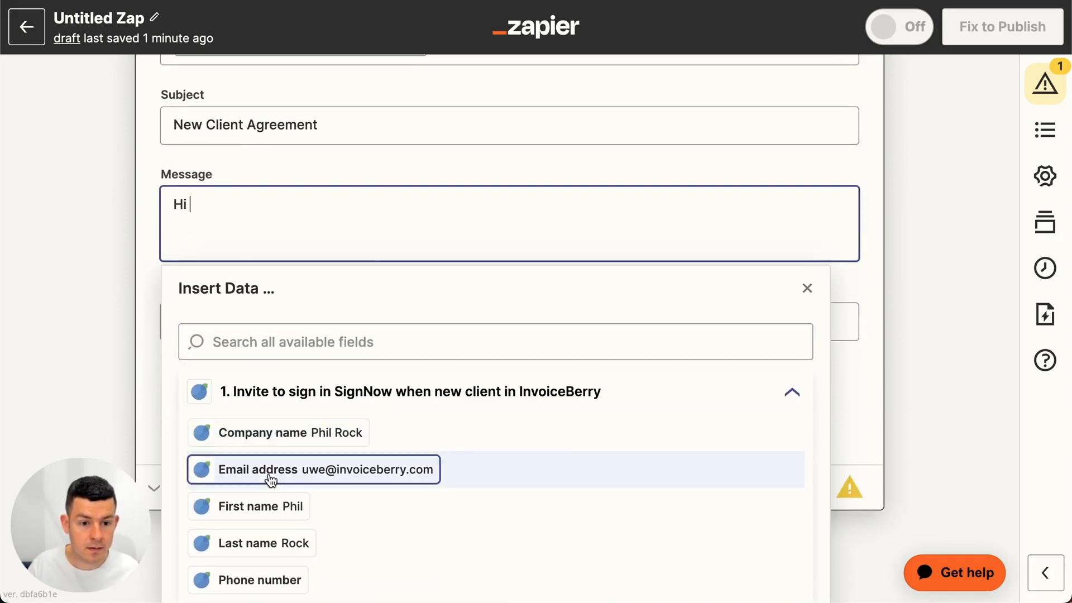
pyautogui.click(263, 508)
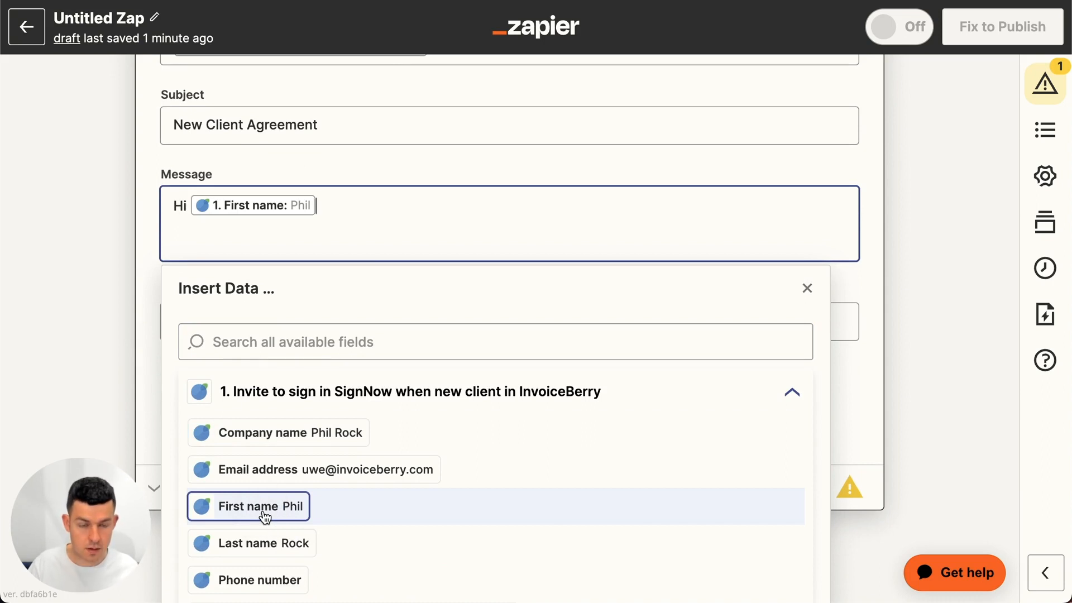
pyautogui.write(', pl')
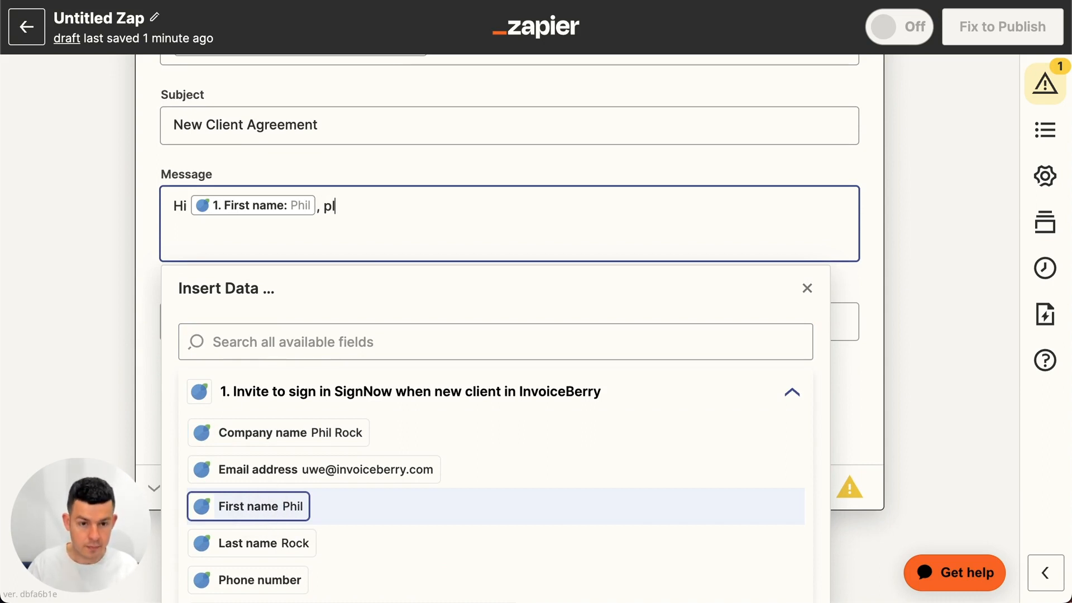
pyautogui.write('ease sign this con')
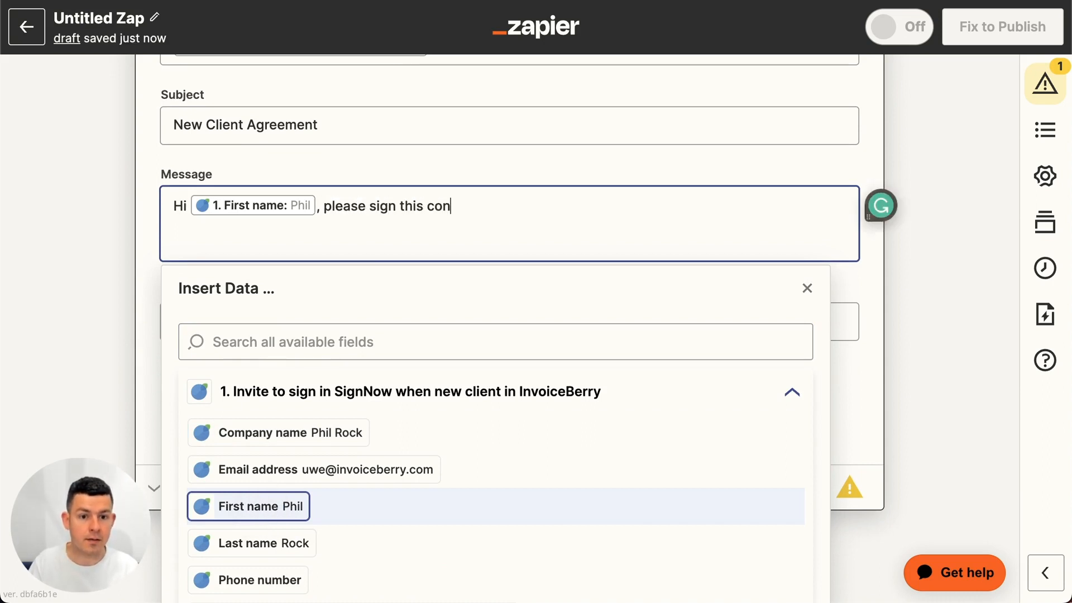
pyautogui.write('tract to get started.')
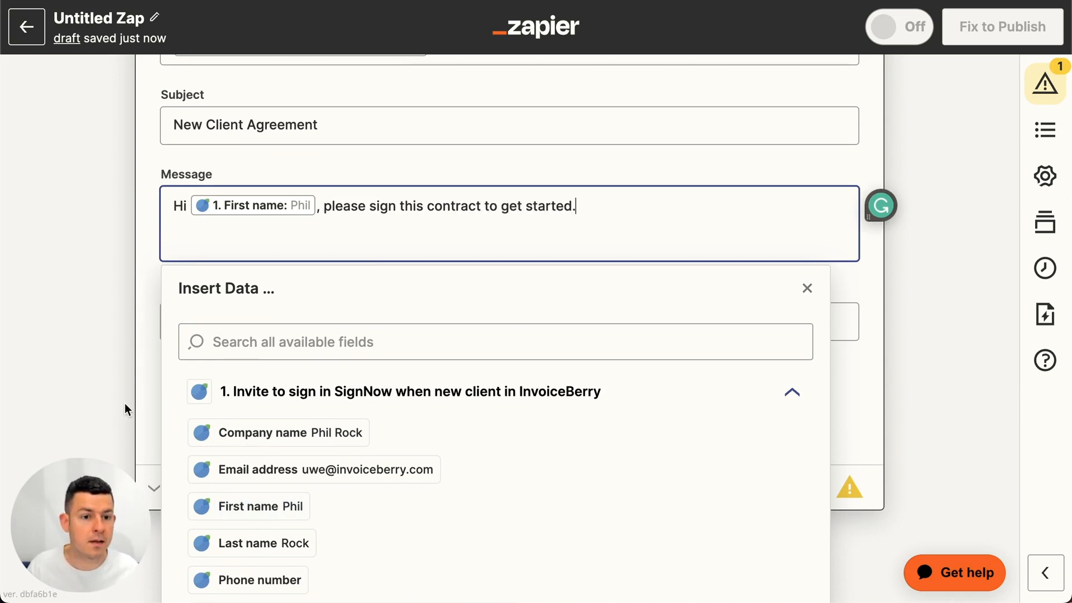
pyautogui.click(161, 308)
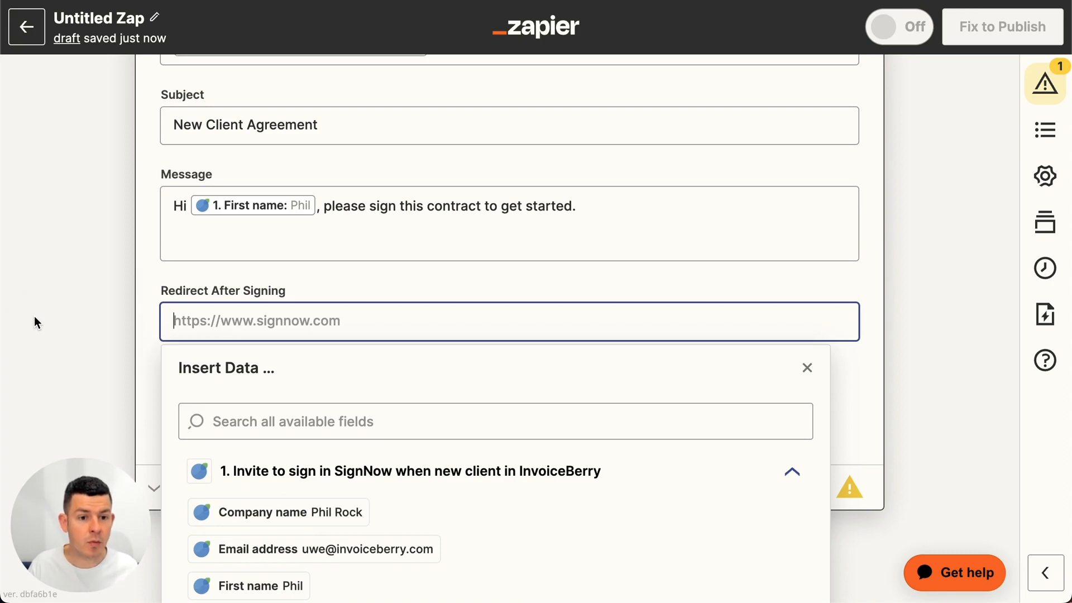
pyautogui.click(34, 316)
# Continue to the SignNow action's test and send a test invite
pyautogui.click(373, 427)
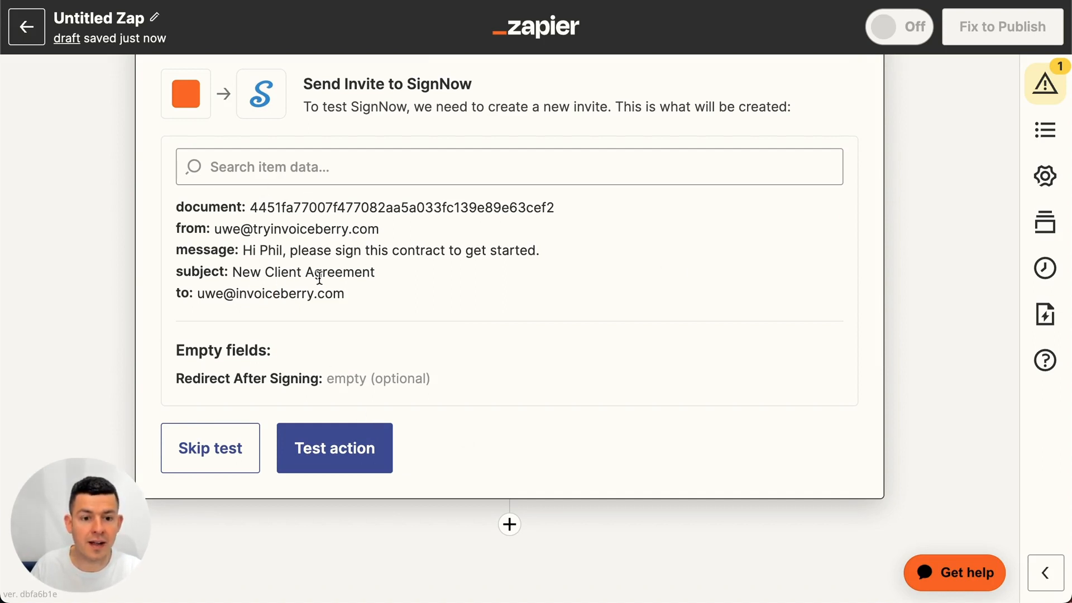
pyautogui.click(354, 462)
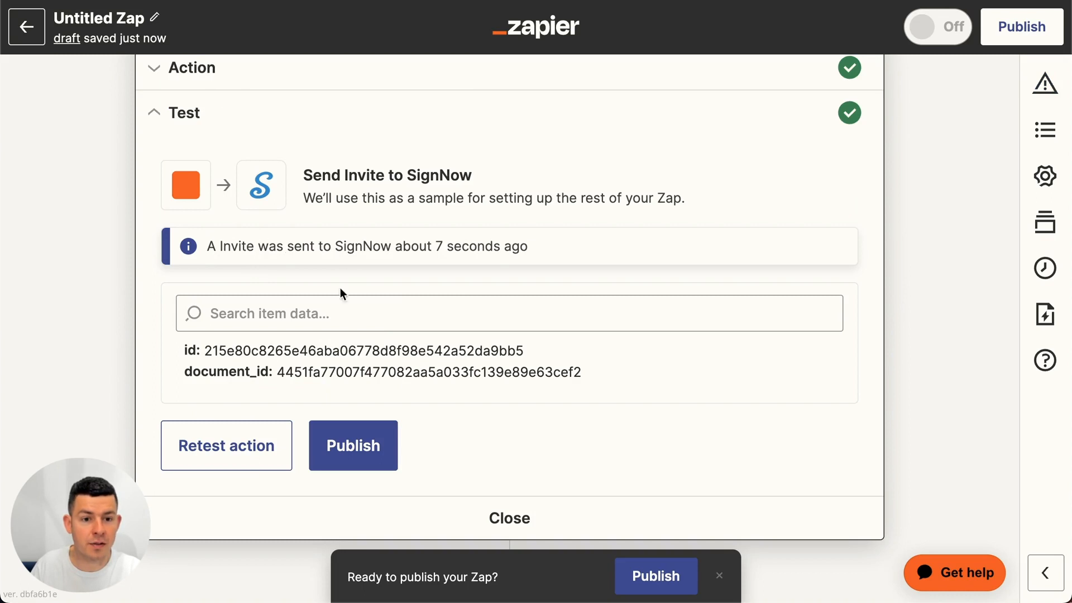
pyautogui.scroll(-2, 350, 353)
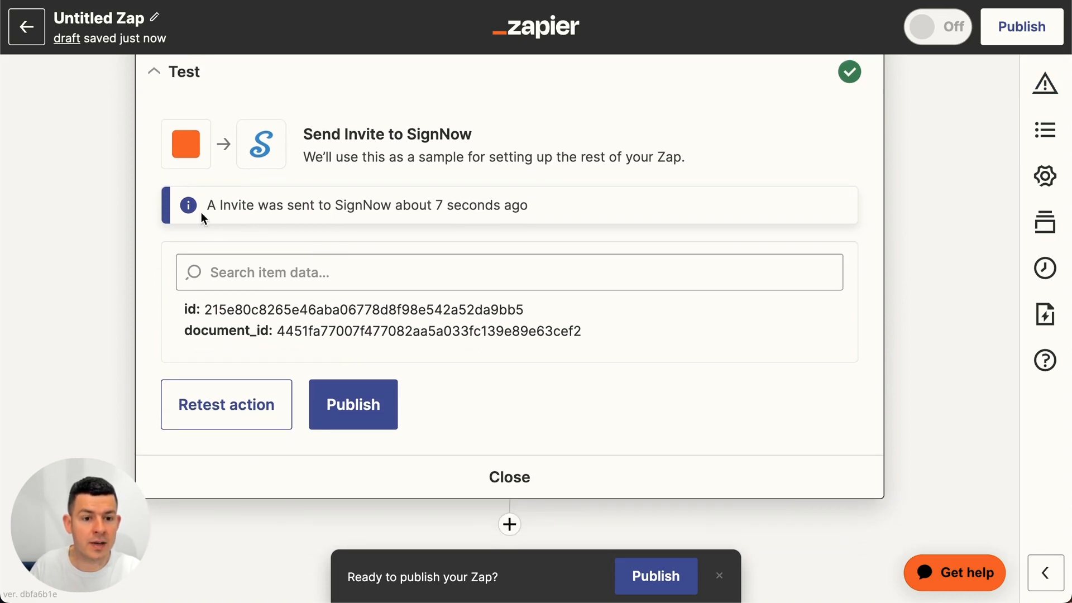
# Switch to Gmail, open the signNow e-mail and examine the invitation's document, recipient, subject and message
pyautogui.hotkey('ctrl', 'Tab')
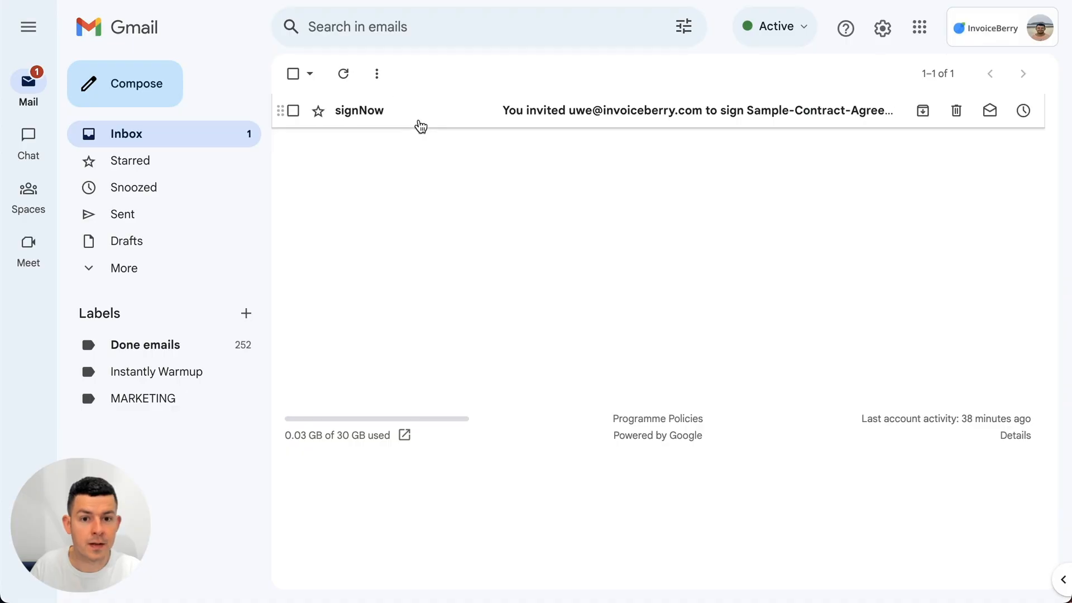
pyautogui.click(467, 115)
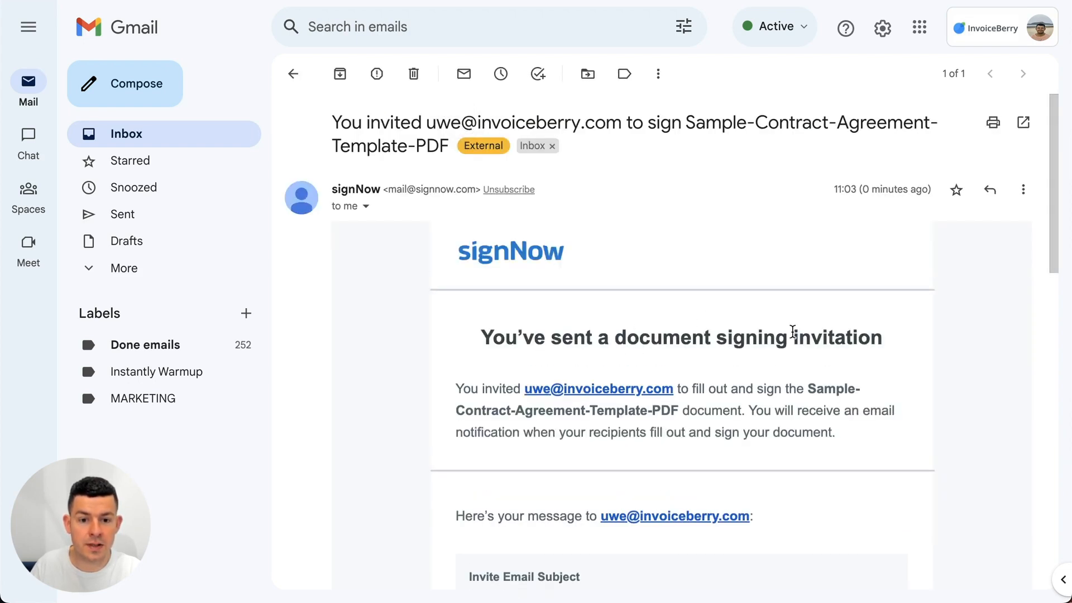
pyautogui.scroll(-2, 532, 313)
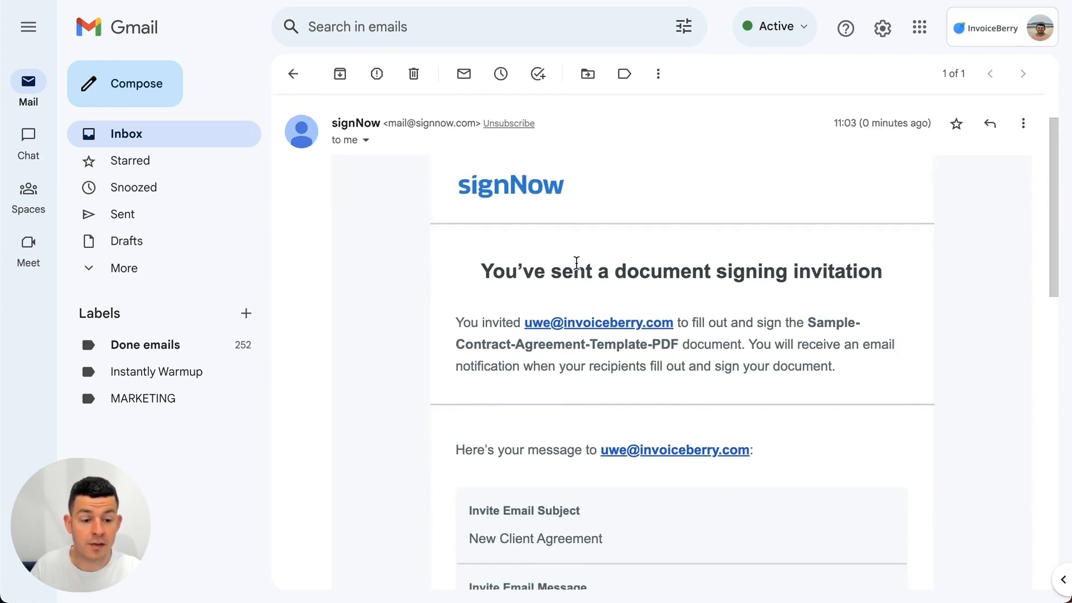
pyautogui.scroll(-1, 577, 263)
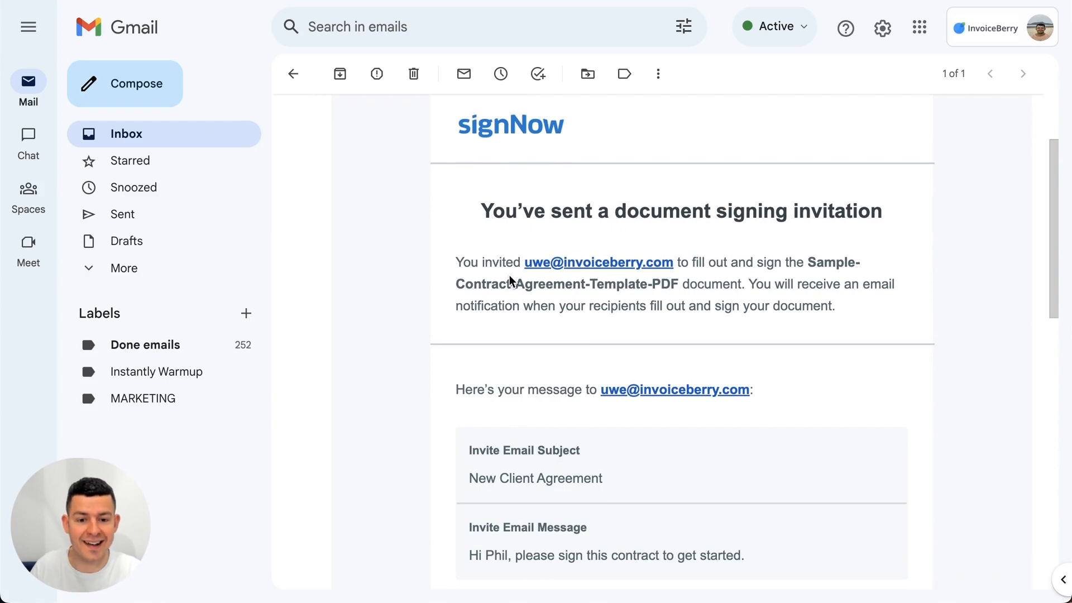
pyautogui.scroll(-1, 510, 279)
pyautogui.scroll(1, 668, 234)
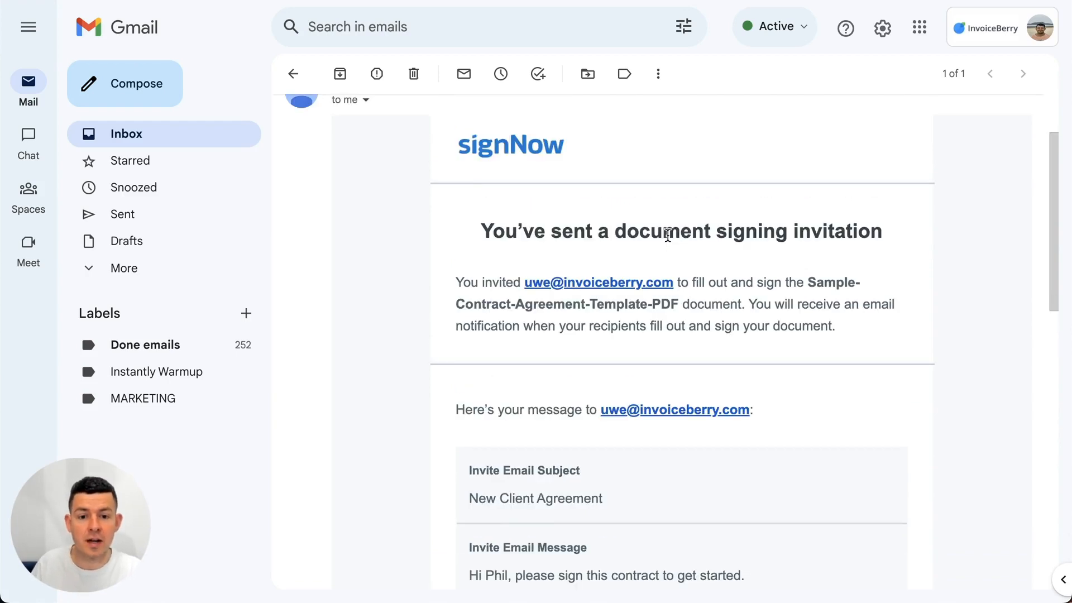
pyautogui.scroll(-5, 674, 274)
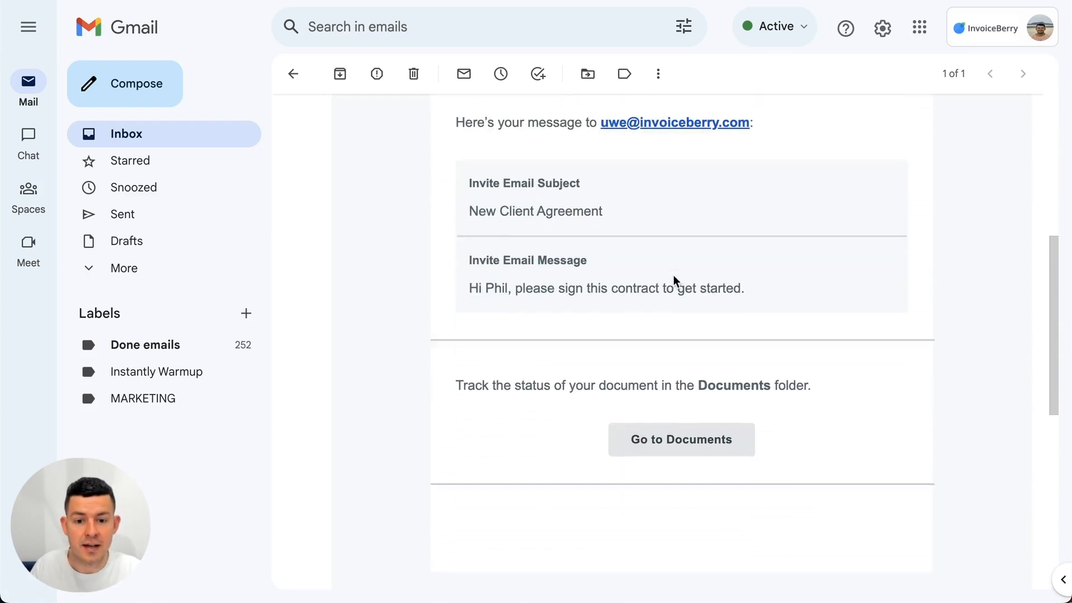
pyautogui.scroll(7, 675, 238)
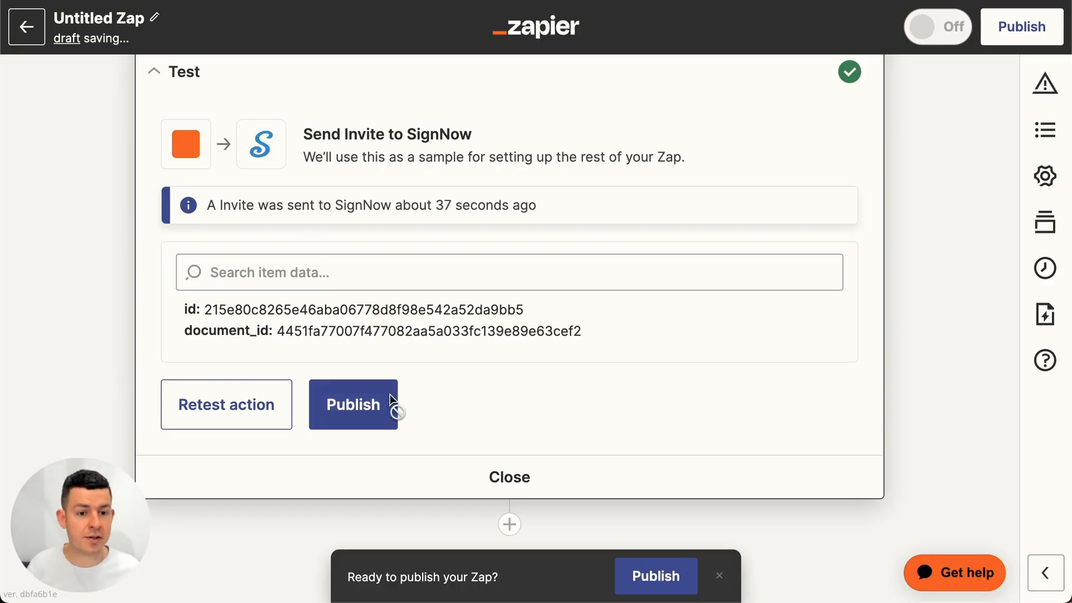
# Publish the tested InvoiceBerry-to-SignNow Zap in Zapier
pyautogui.click(360, 423)
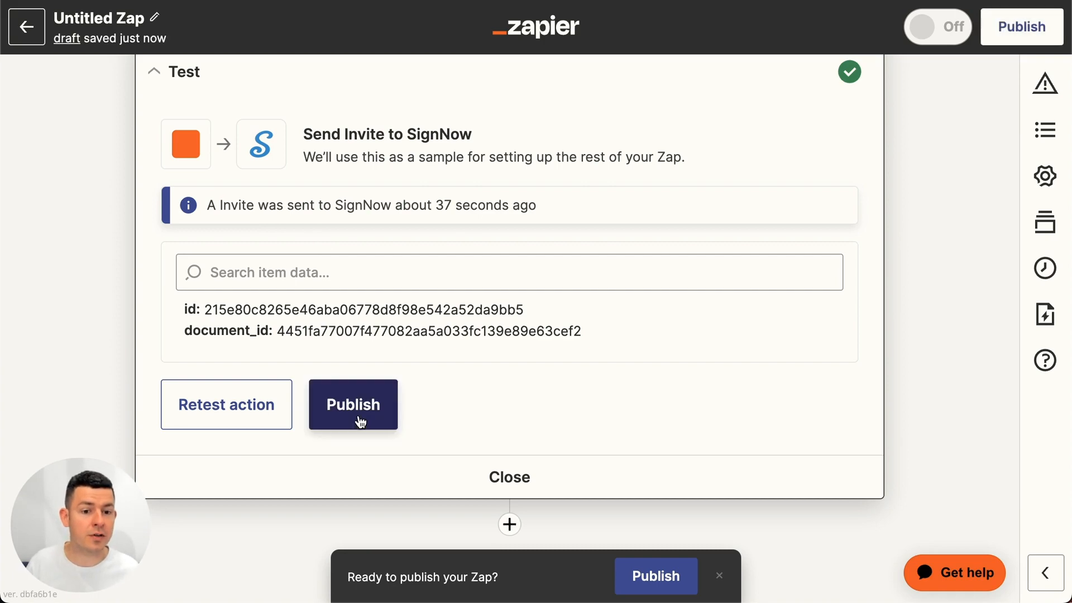
pyautogui.click(359, 419)
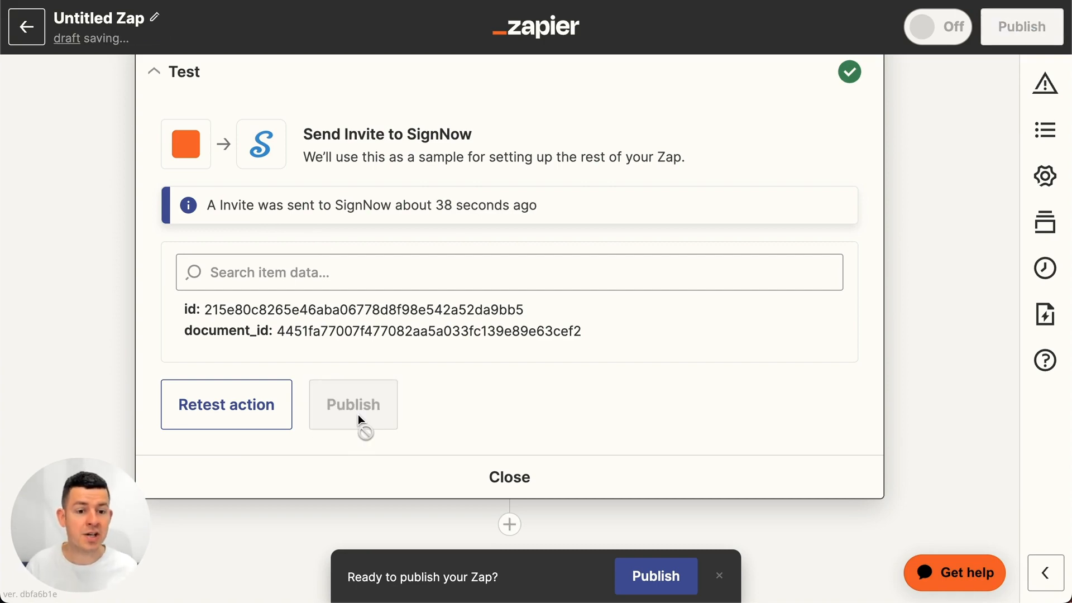